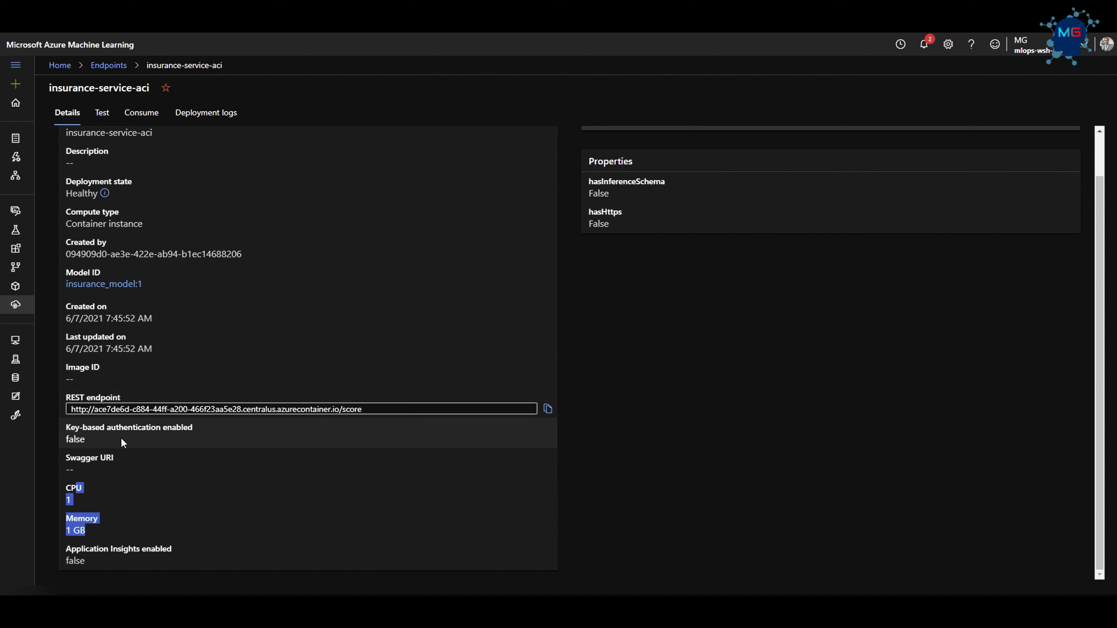
Compare the deployed service's REST endpoint in Azure Machine Learning with the scoreurl argument of the Staging Test script in Azure DevOps.
left_click_drag(362, 409, 71, 409)
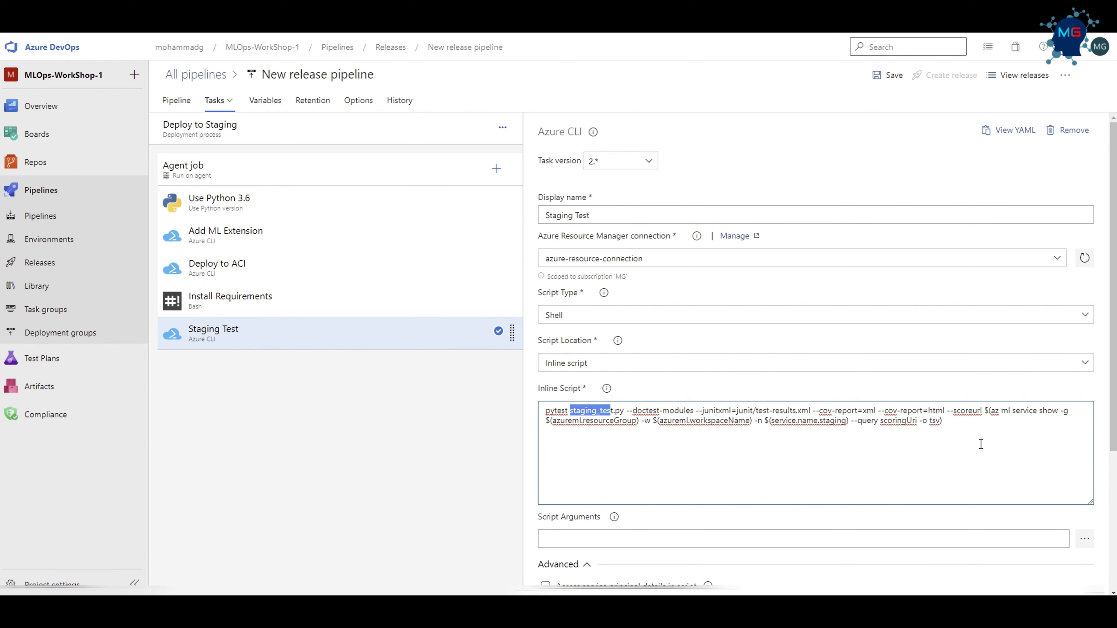
left_click_drag(955, 410, 981, 410)
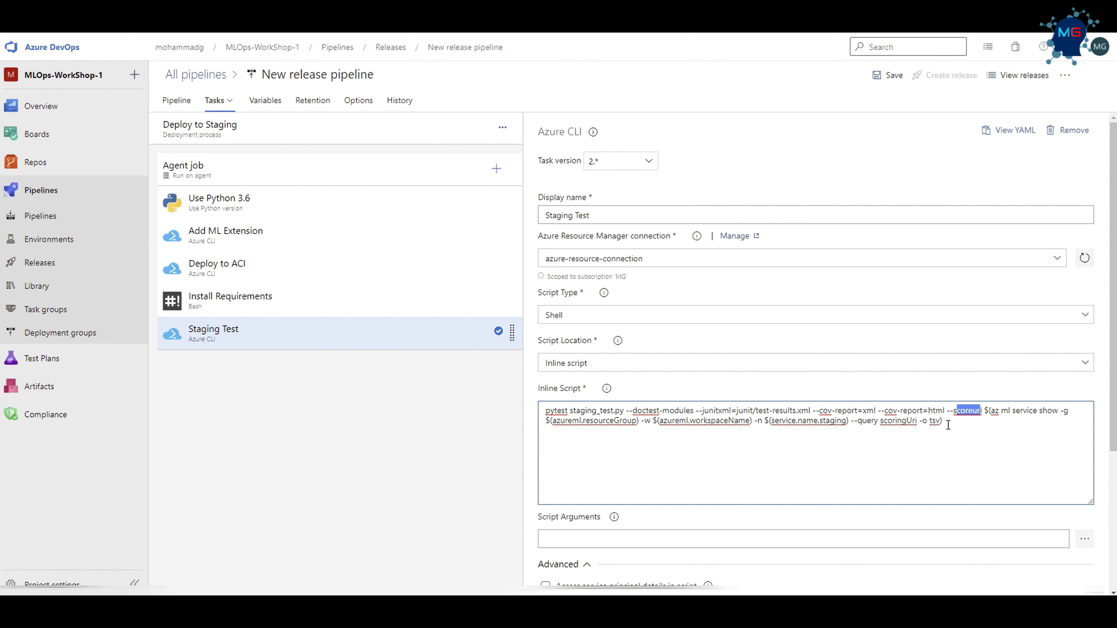
left_click(991, 412)
key("alt+Tab")
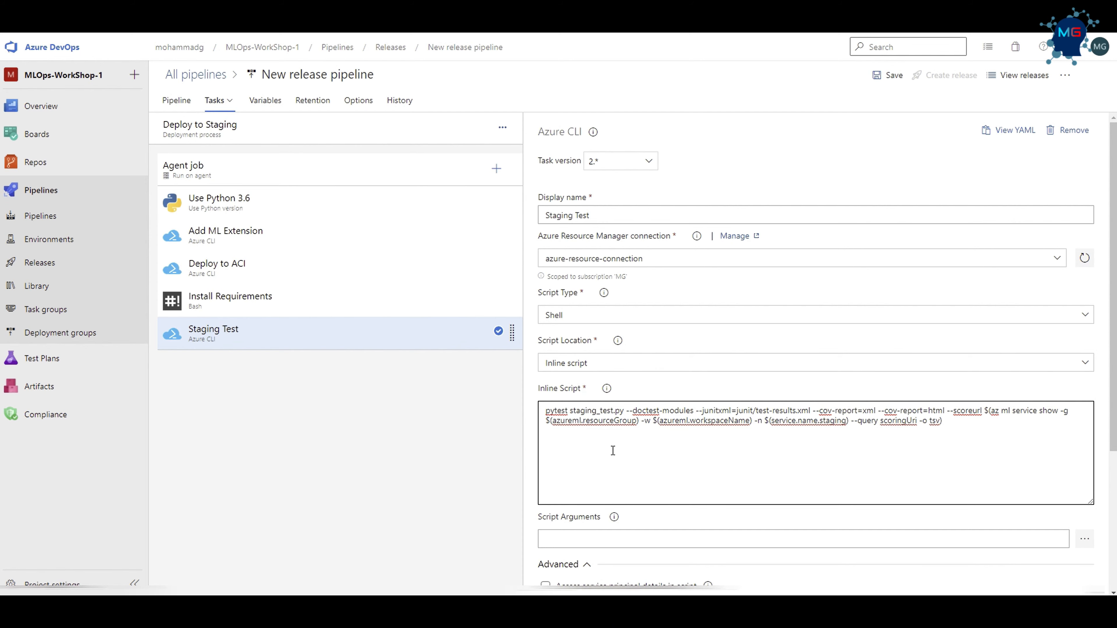
Set the Staging Test task's working directory to the landing/tests/integration folder of the linked _MLOps-WorkShop-1-CI artifact.
left_click(573, 409)
left_click_drag(573, 410, 629, 414)
scroll(650, 488, "down", 3)
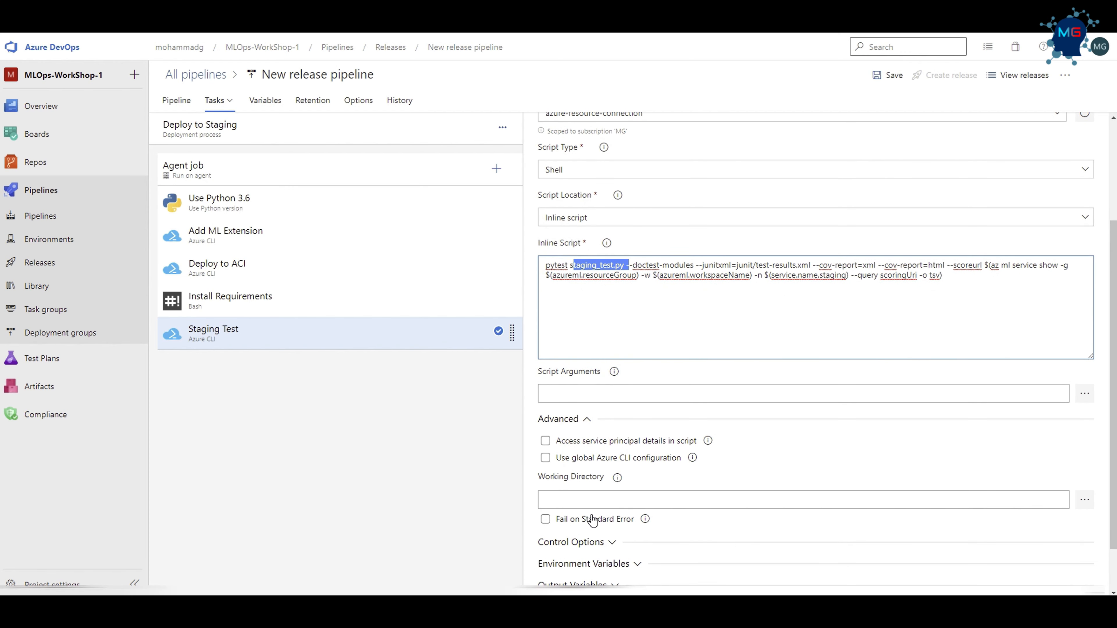
left_click(1086, 501)
left_click(429, 236)
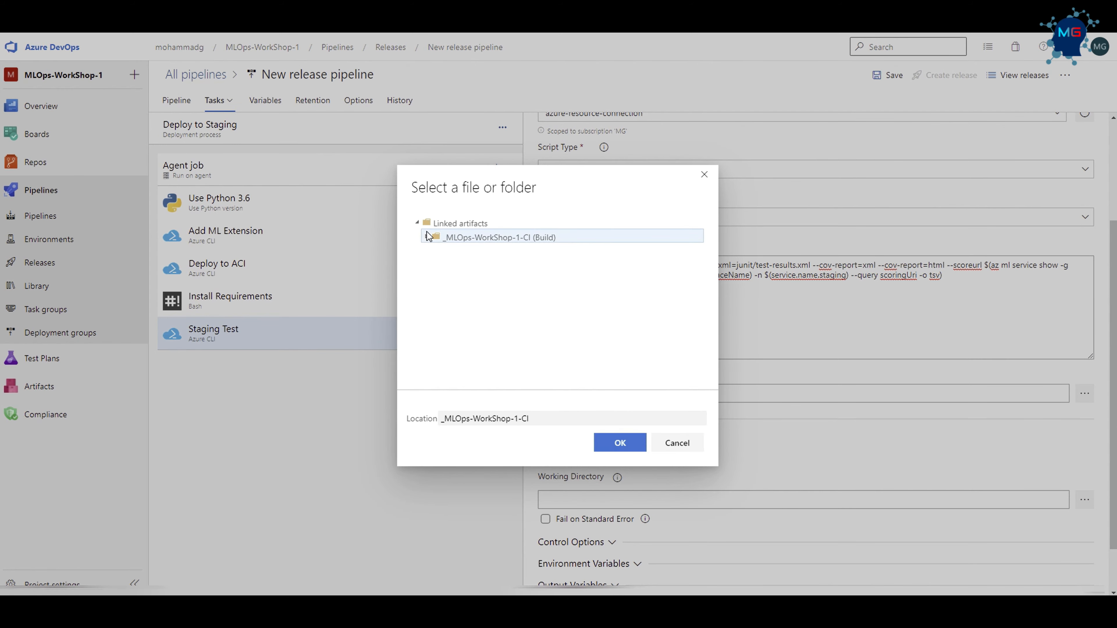
left_click(436, 251)
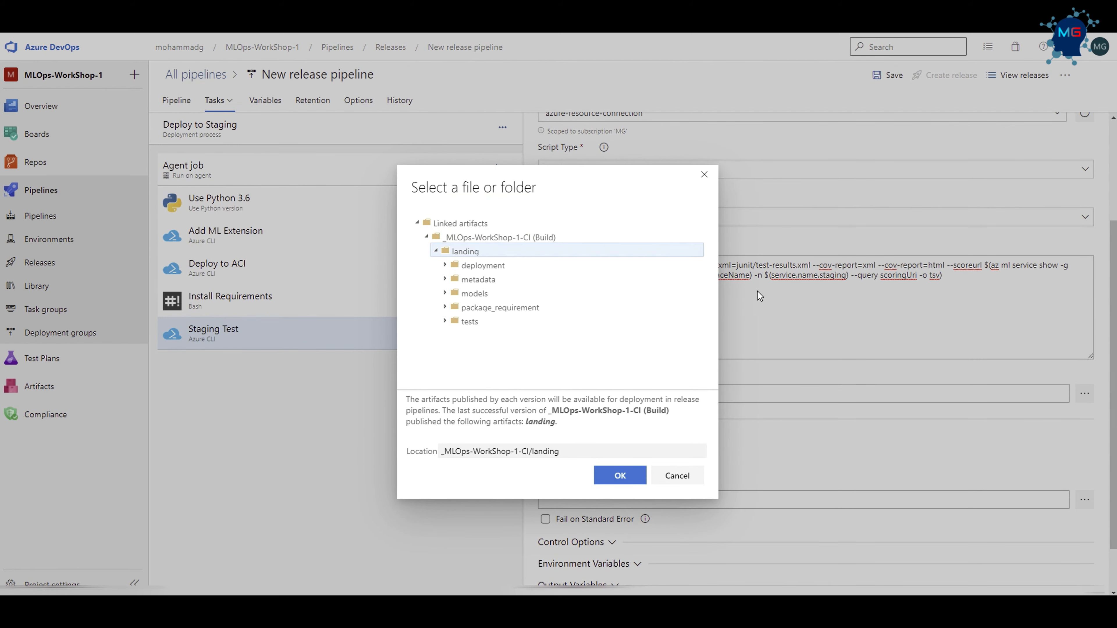
left_click(445, 321)
left_click(459, 321)
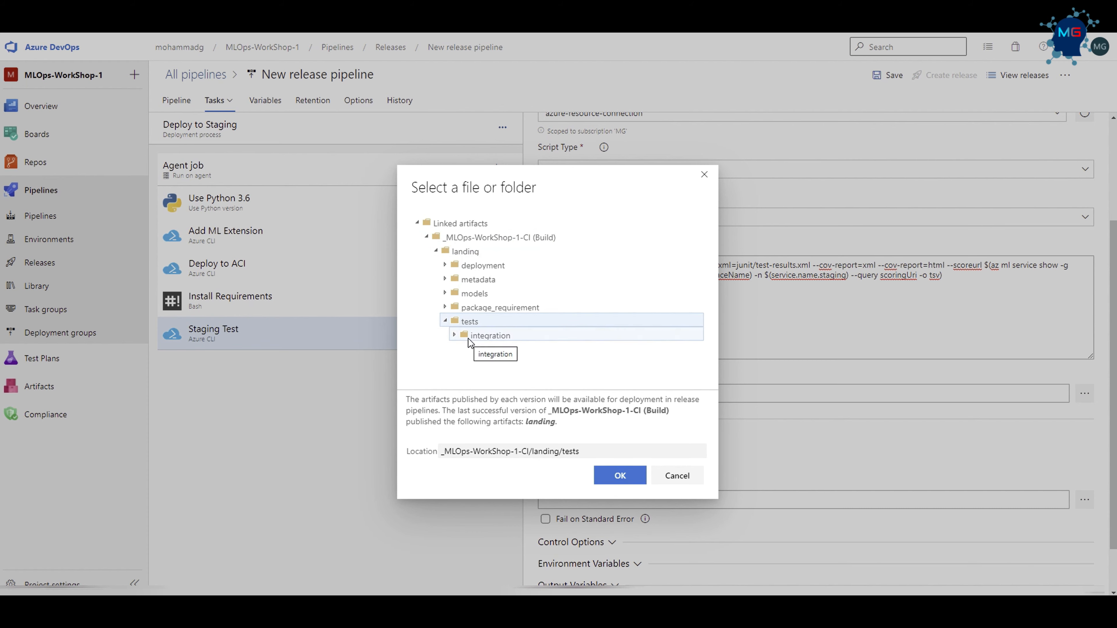
left_click(453, 337)
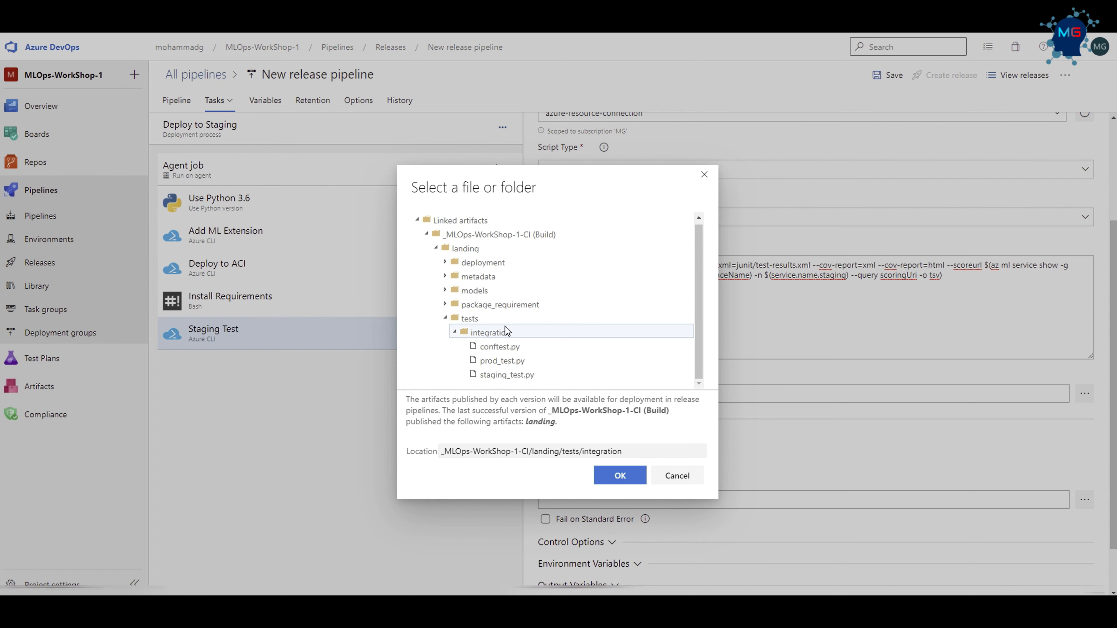
left_click(620, 475)
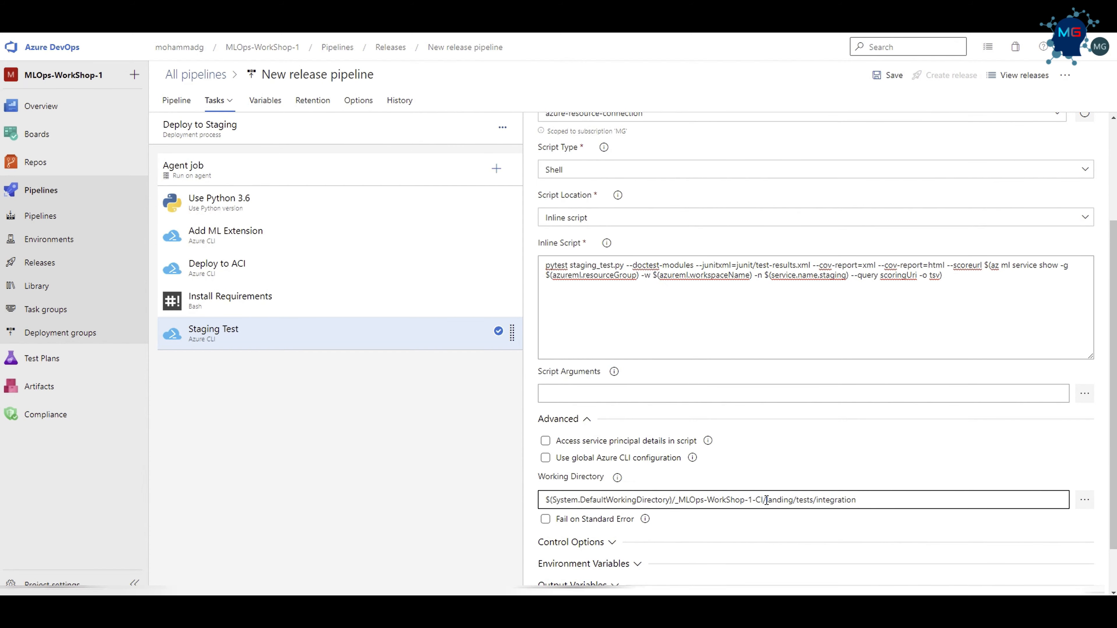
left_click_drag(877, 500, 753, 500)
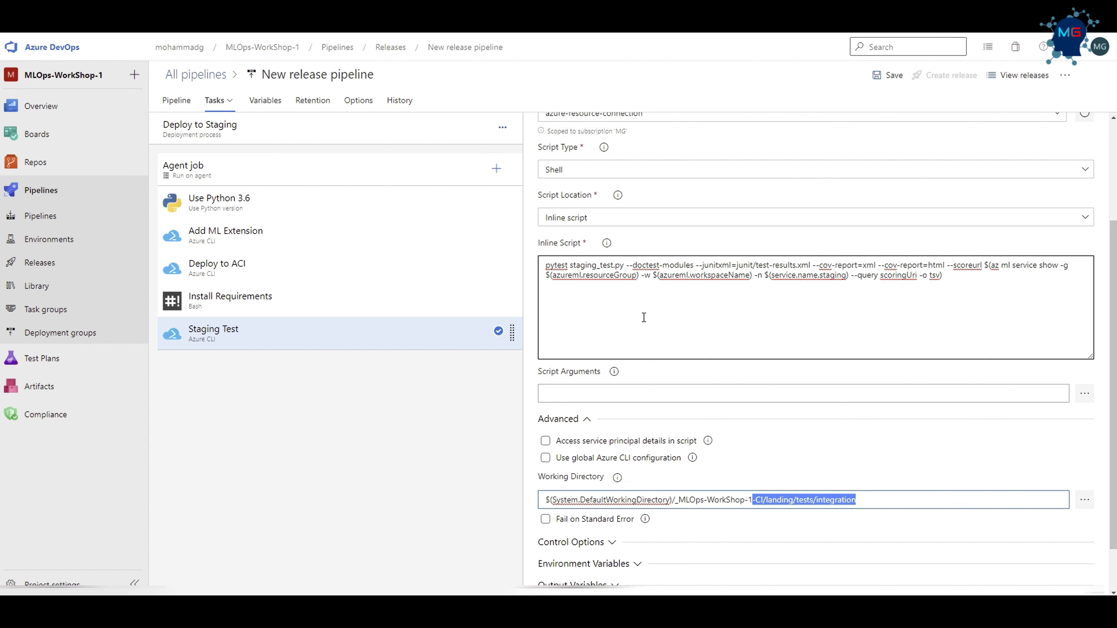
left_click_drag(623, 269, 563, 267)
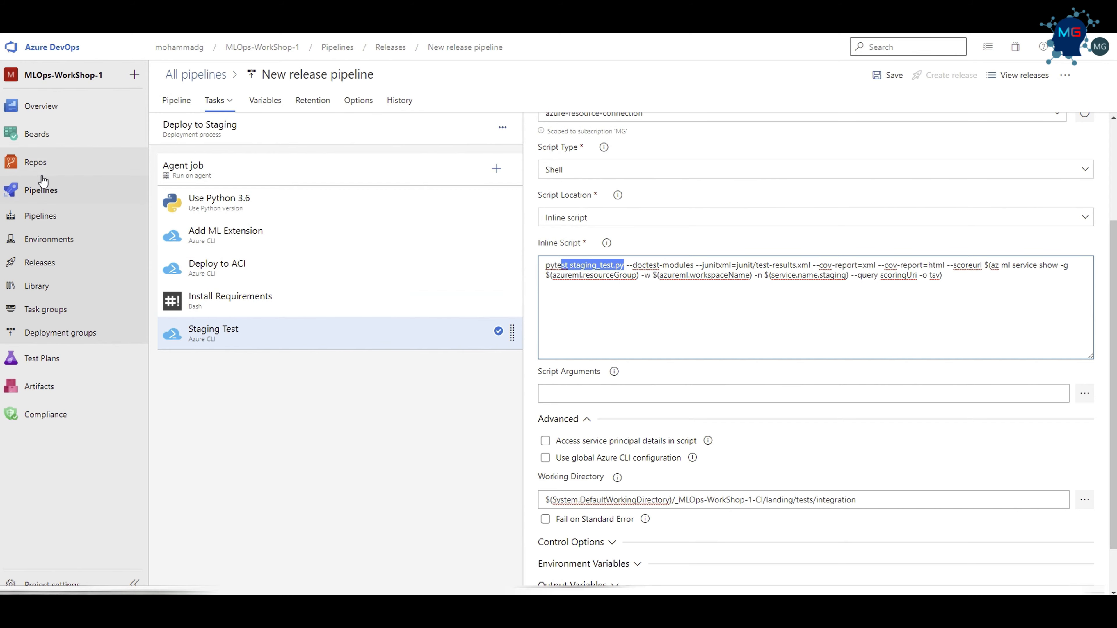
Open the project repository in a separate browser tab and display staging_test.py from the tests/integration folder.
right_click(41, 163)
left_click(89, 176)
key("ctrl+Tab")
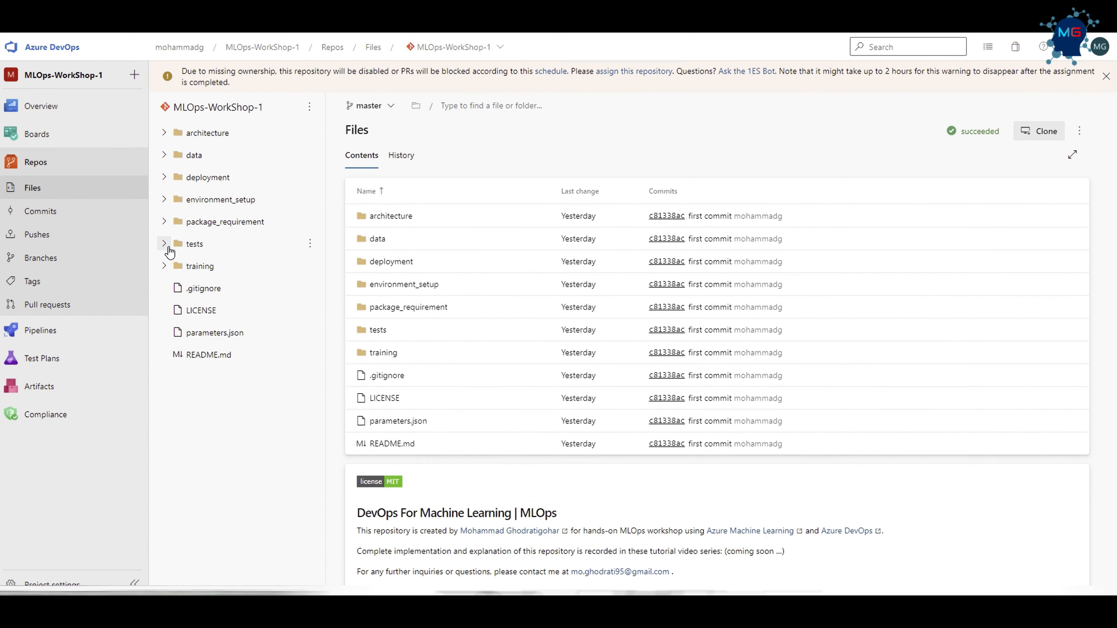
left_click(165, 244)
left_click(174, 266)
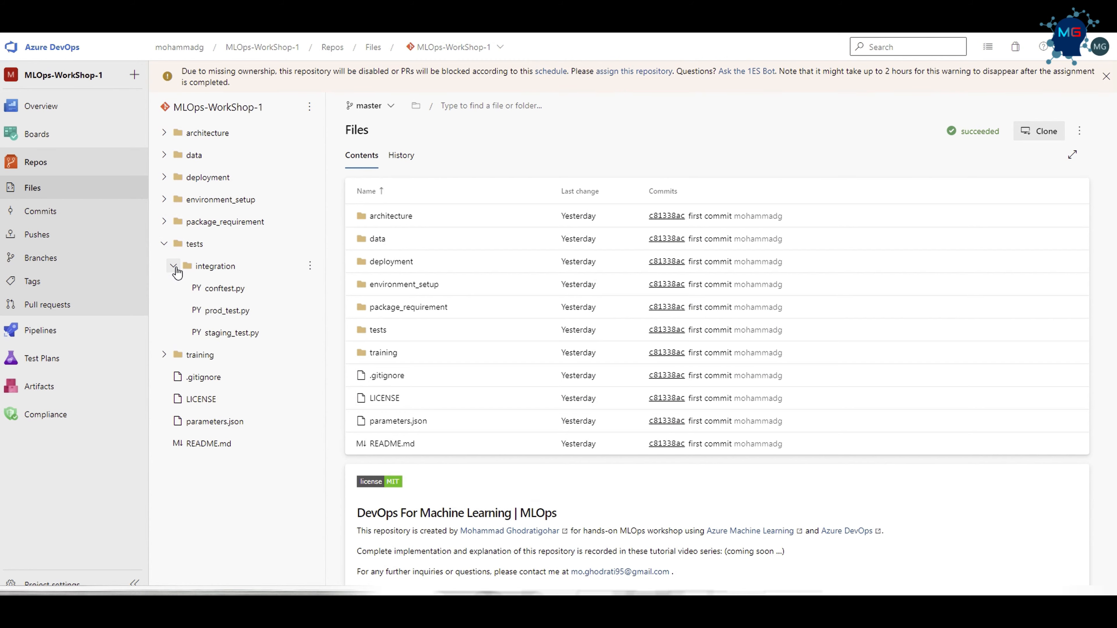
left_click(232, 333)
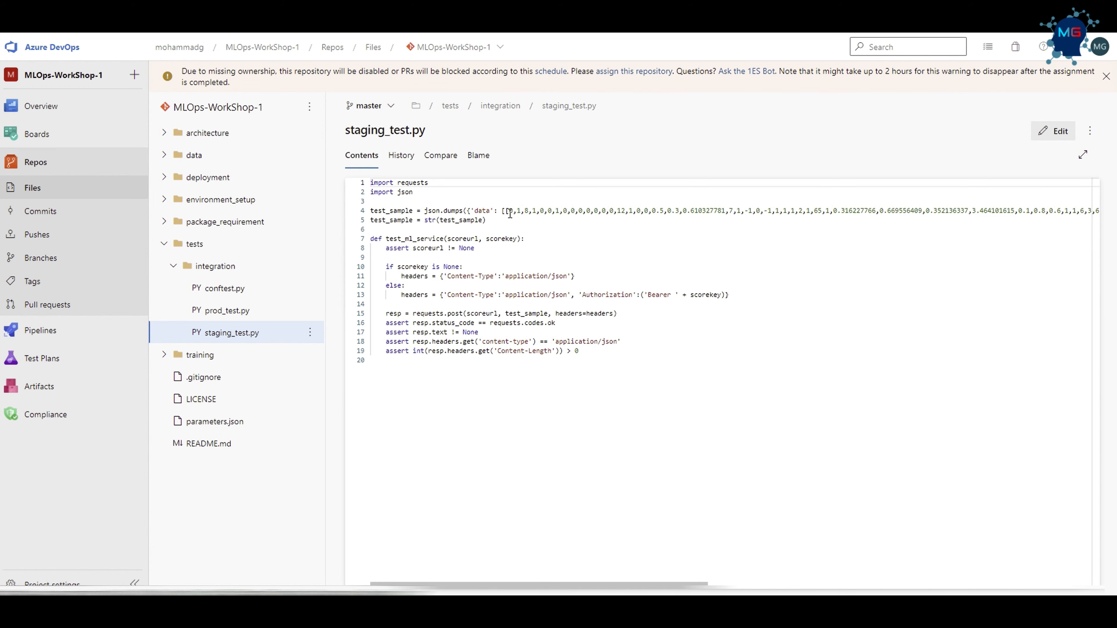
Examine the test_sample JSON data and its string conversion in staging_test.py.
left_click_drag(510, 214, 372, 201)
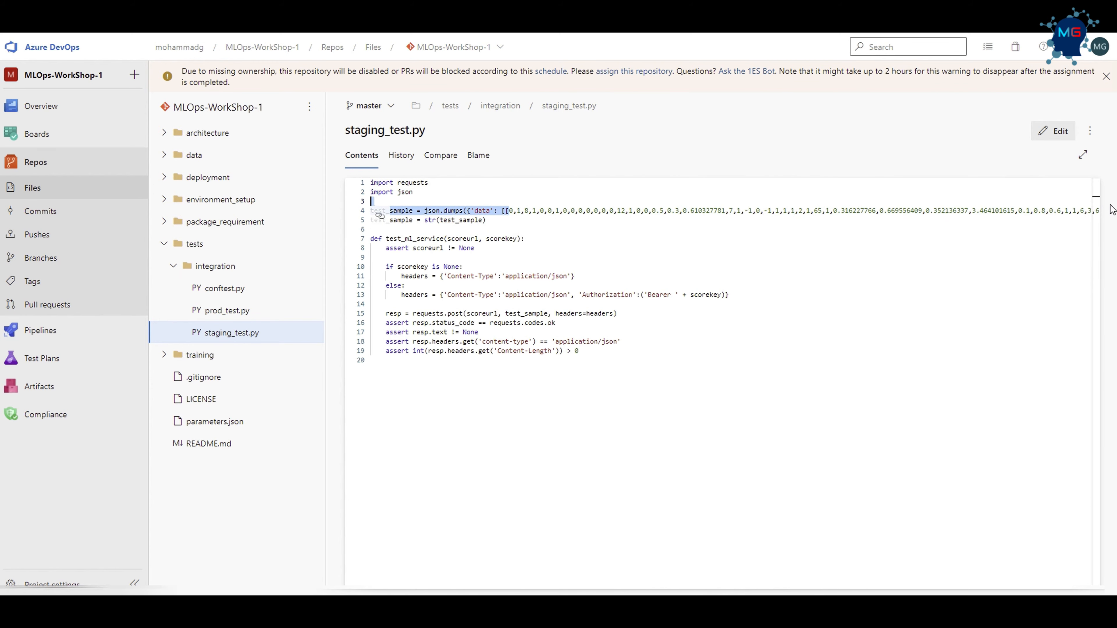
left_click_drag(1112, 210, 422, 203)
left_click(429, 229)
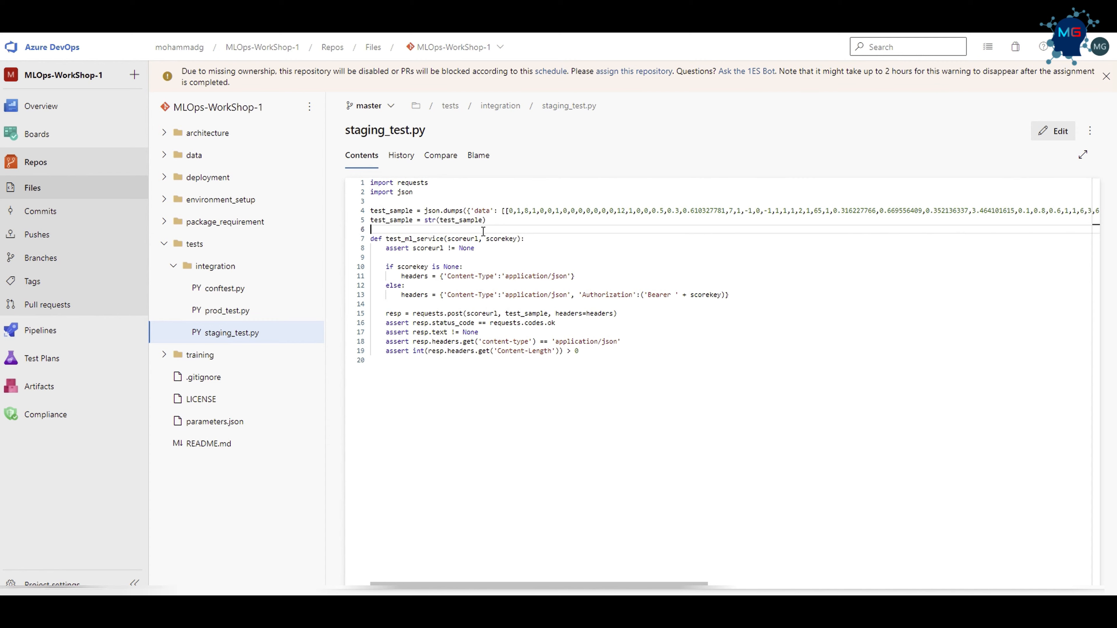
left_click_drag(488, 220, 371, 211)
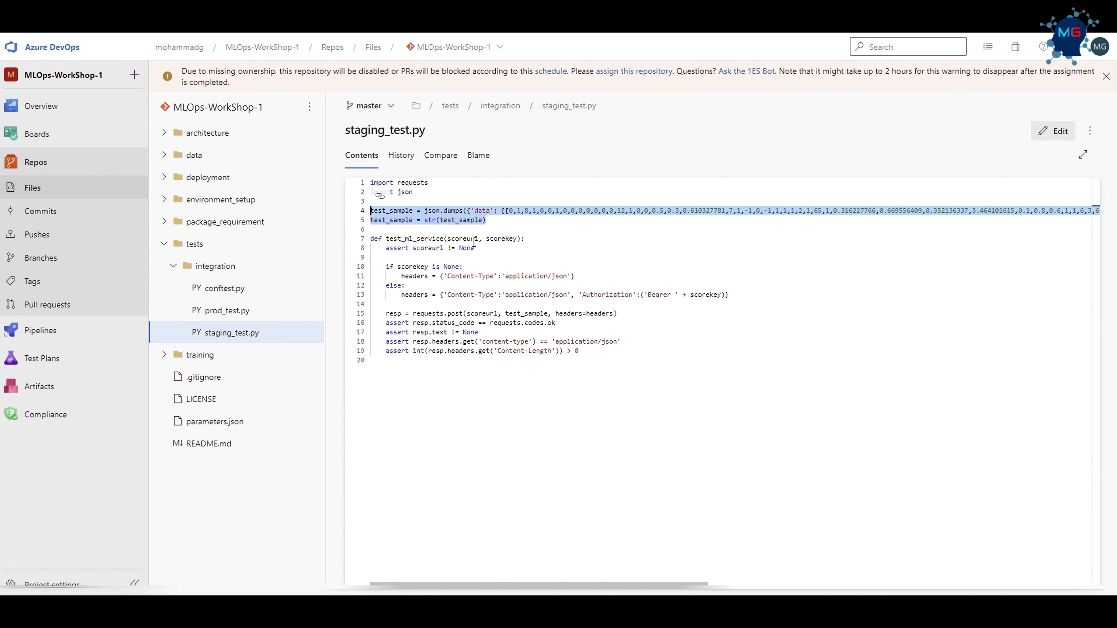
Examine the test_ml_service function in staging_test.py, including its scoreurl parameter, header handling, request and response assertions.
left_click_drag(482, 239, 370, 229)
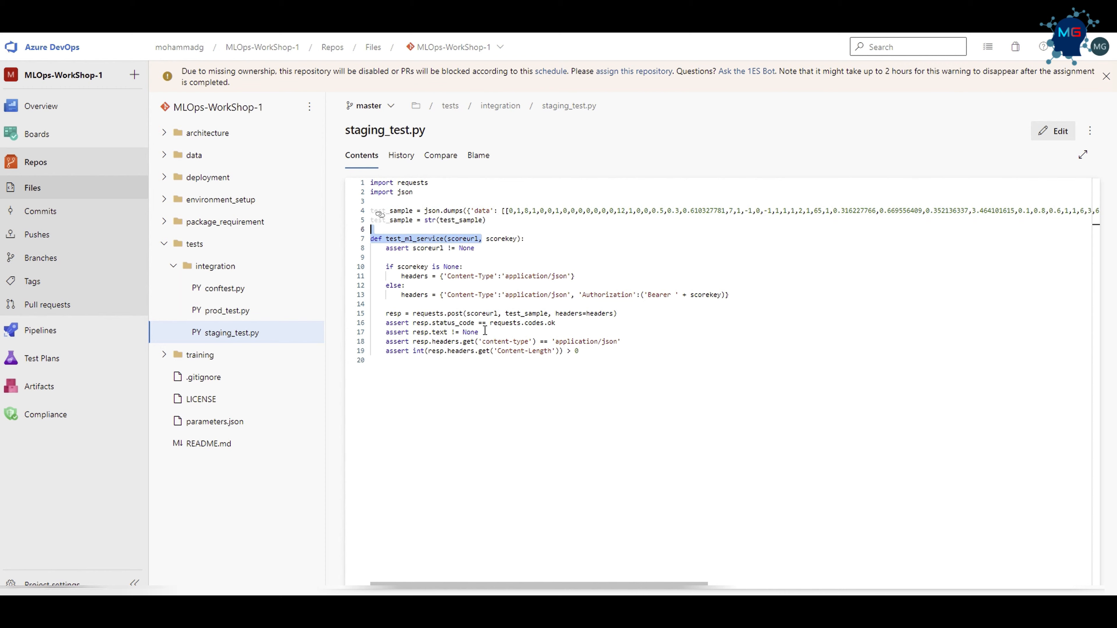
left_click_drag(487, 332, 451, 332)
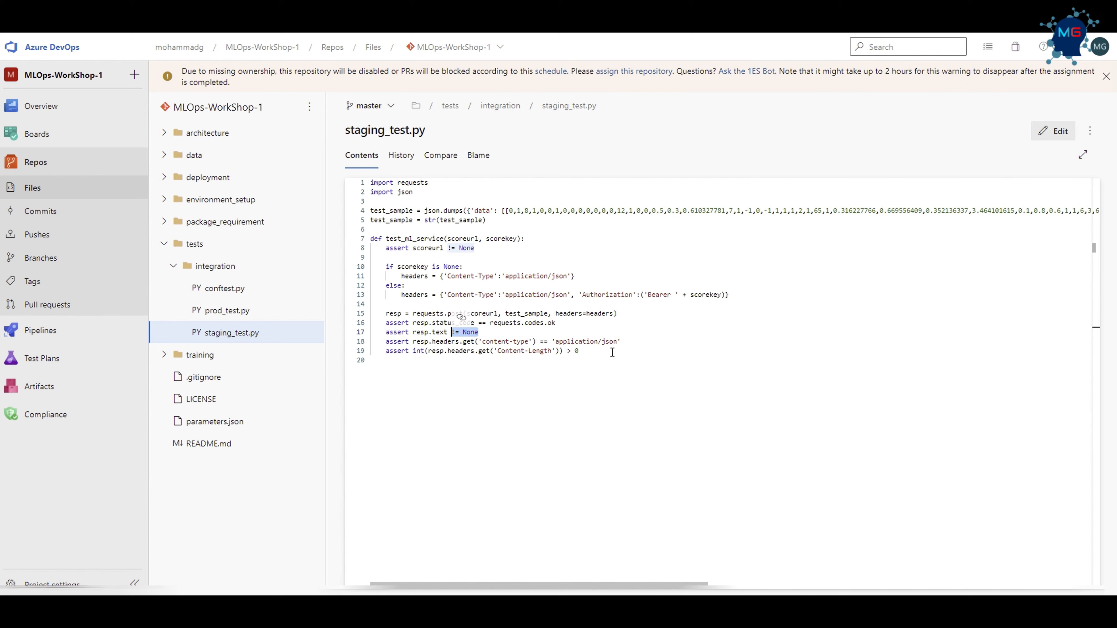
left_click(606, 390)
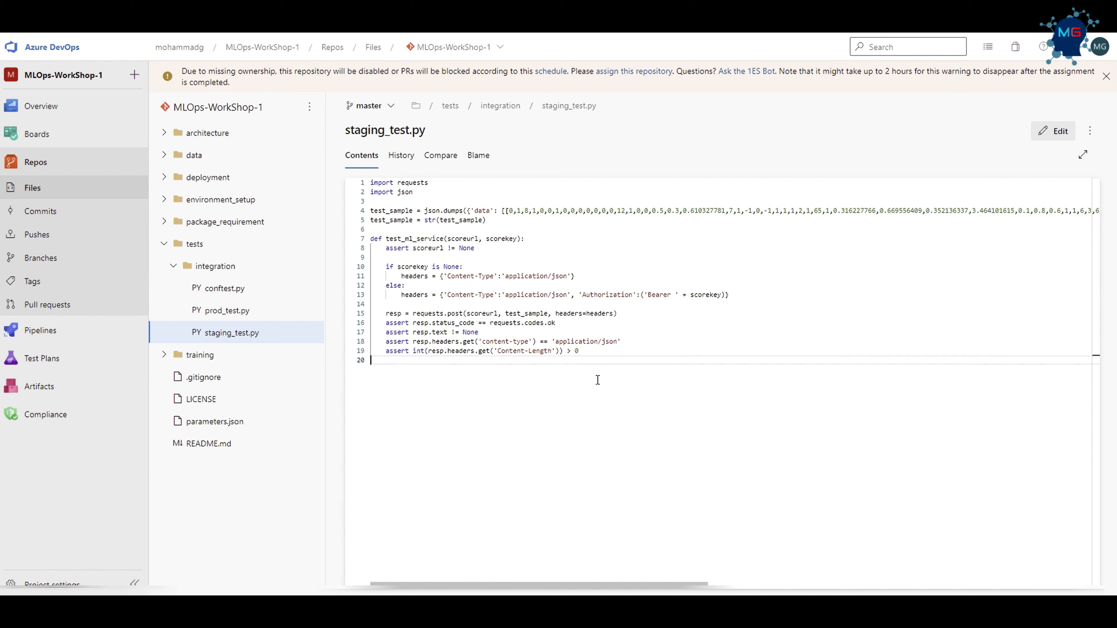
left_click_drag(593, 355, 536, 342)
left_click(653, 338)
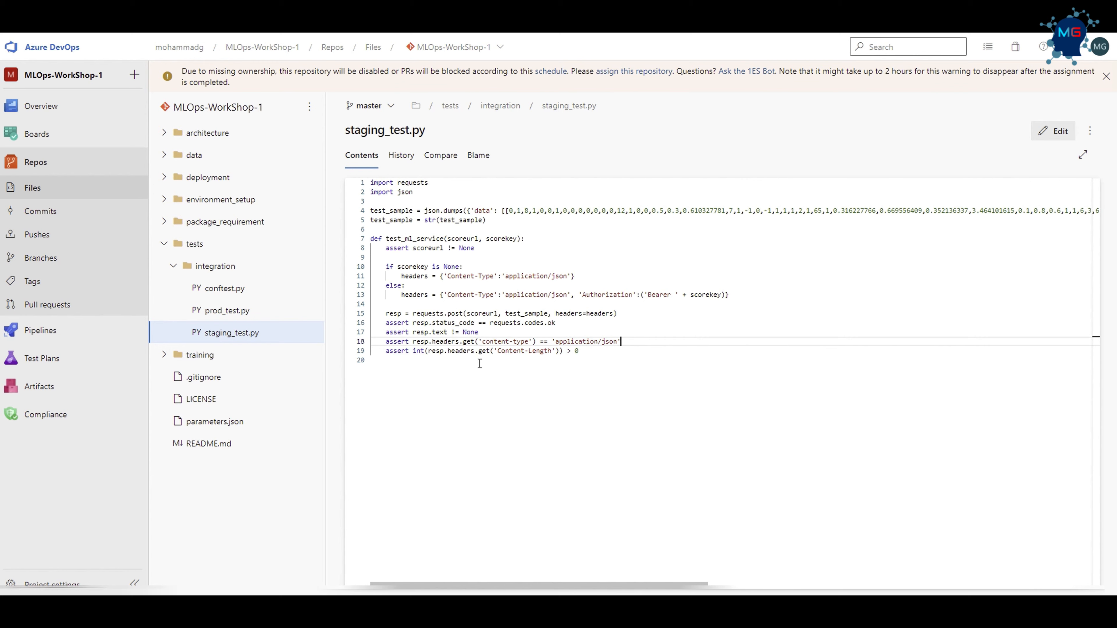
left_click_drag(579, 351, 382, 258)
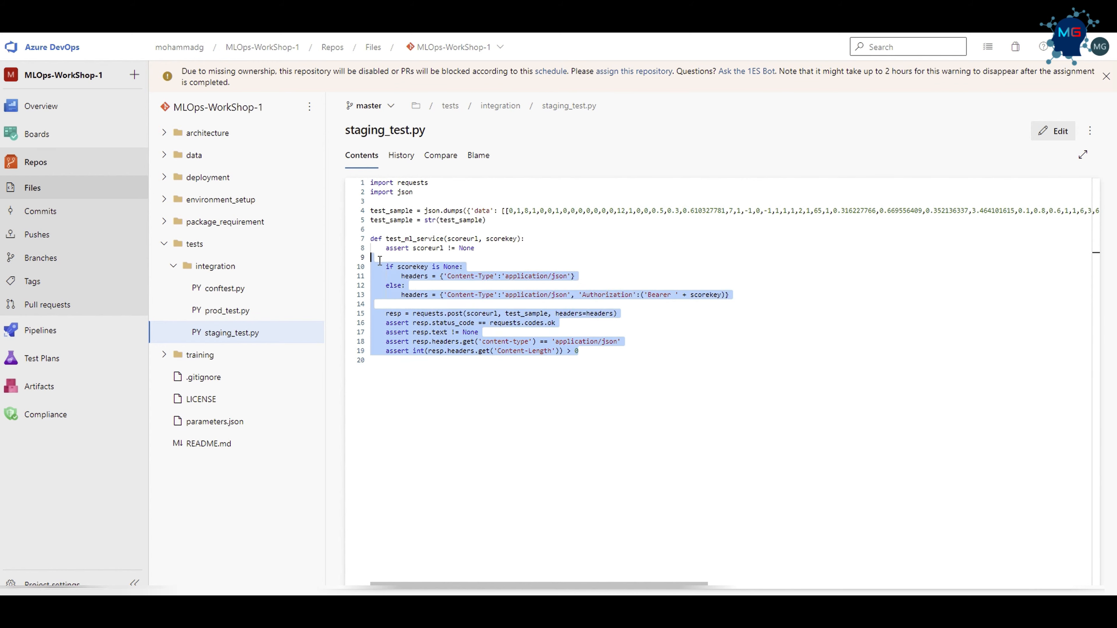
left_click(449, 259)
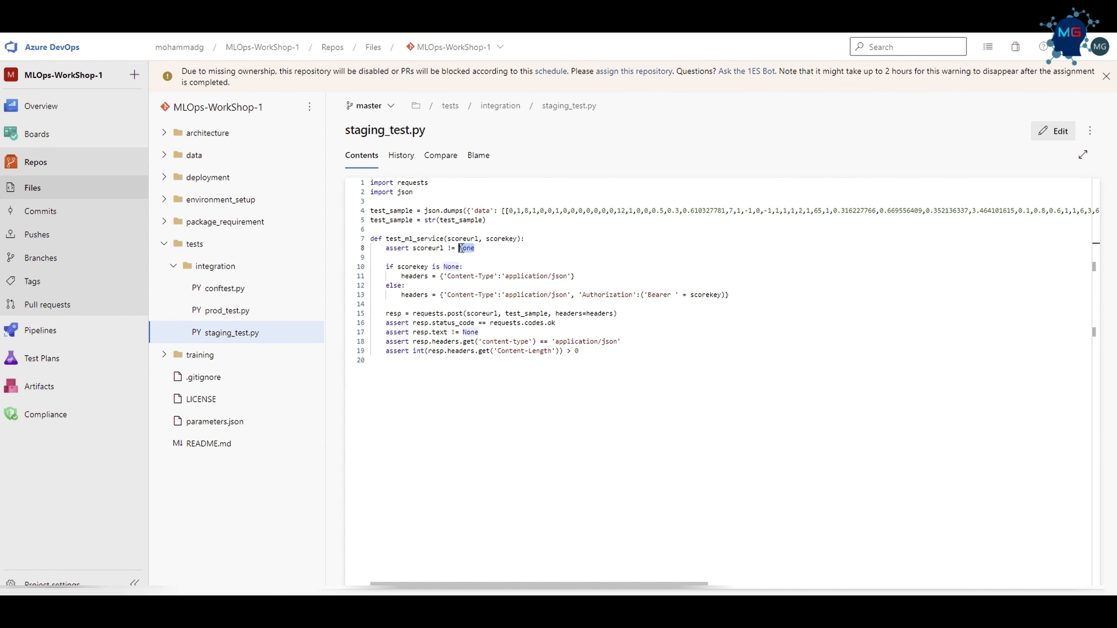
left_click_drag(389, 267, 610, 370)
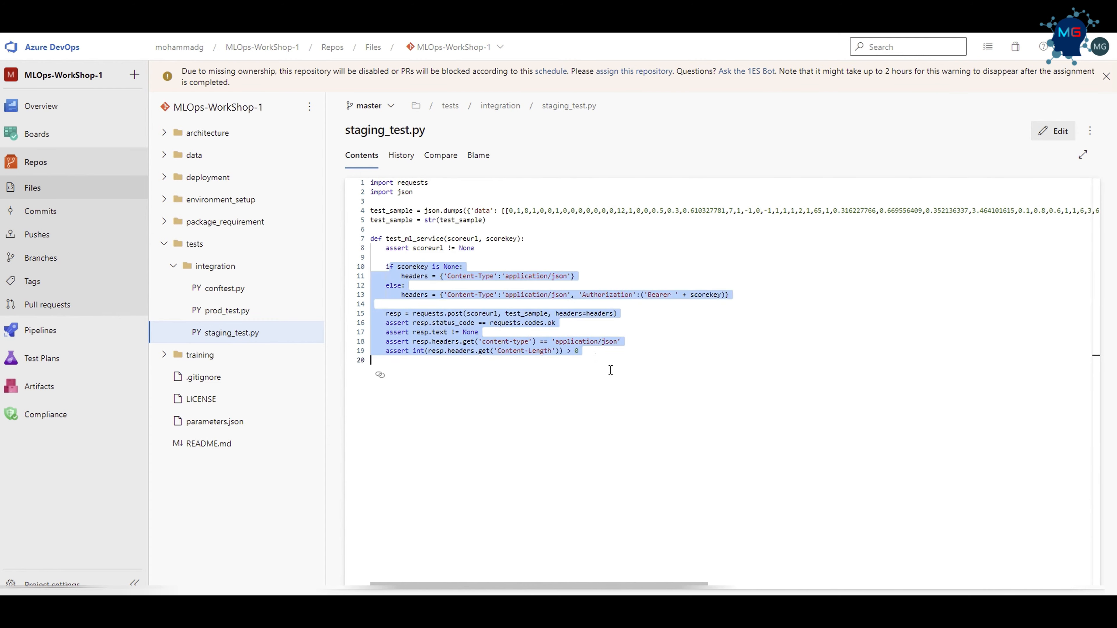
left_click(543, 384)
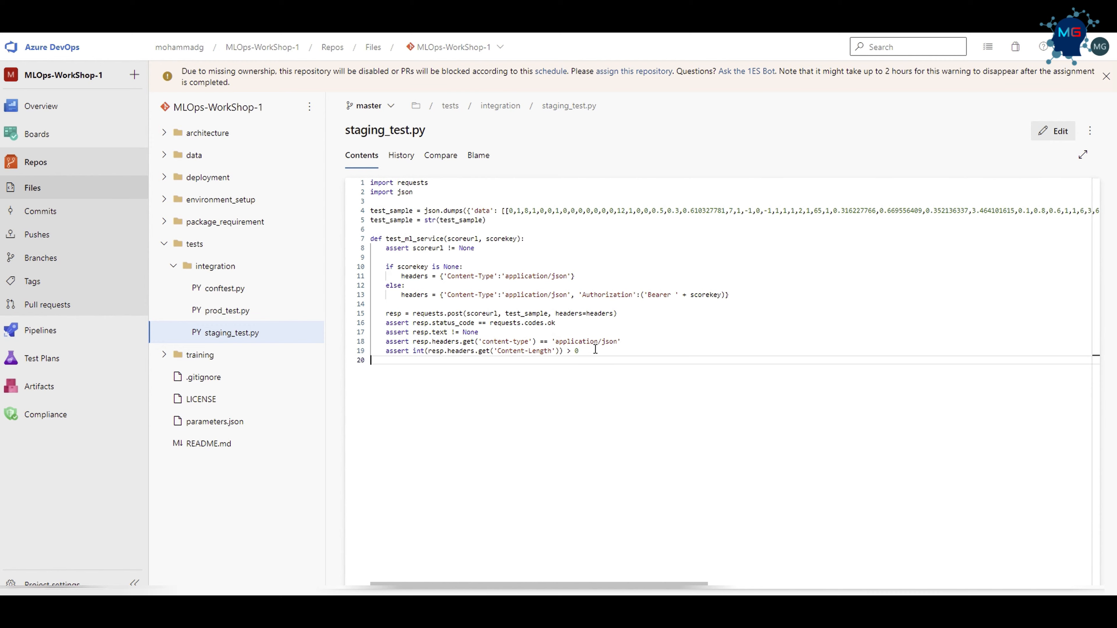
left_click_drag(594, 350, 349, 185)
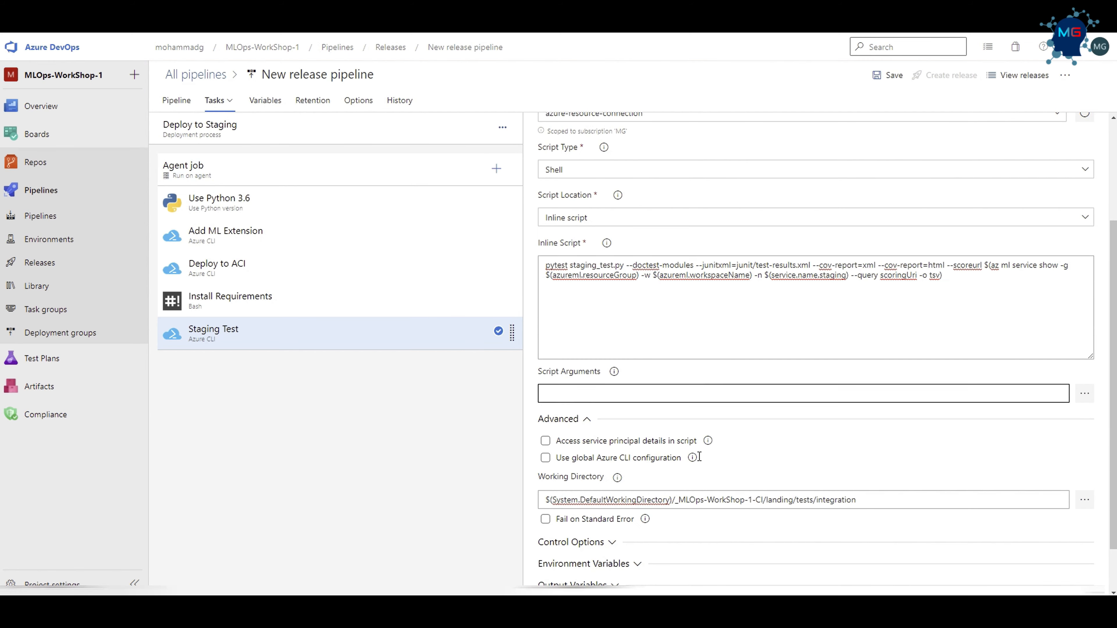
left_click_drag(556, 265, 643, 266)
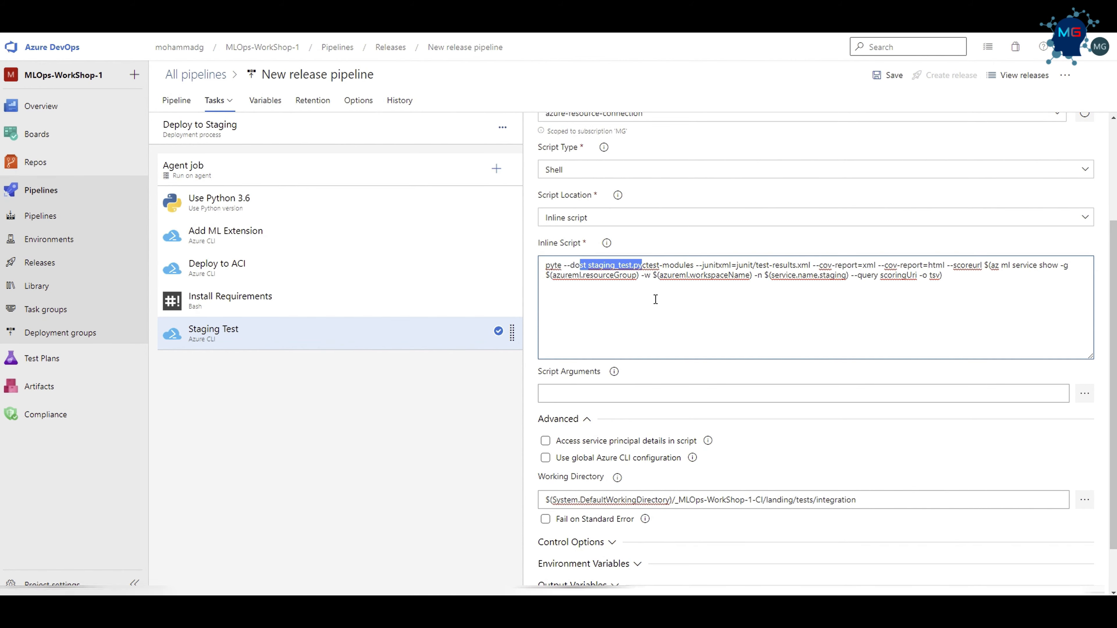
key("ctrl+z")
left_click(634, 320)
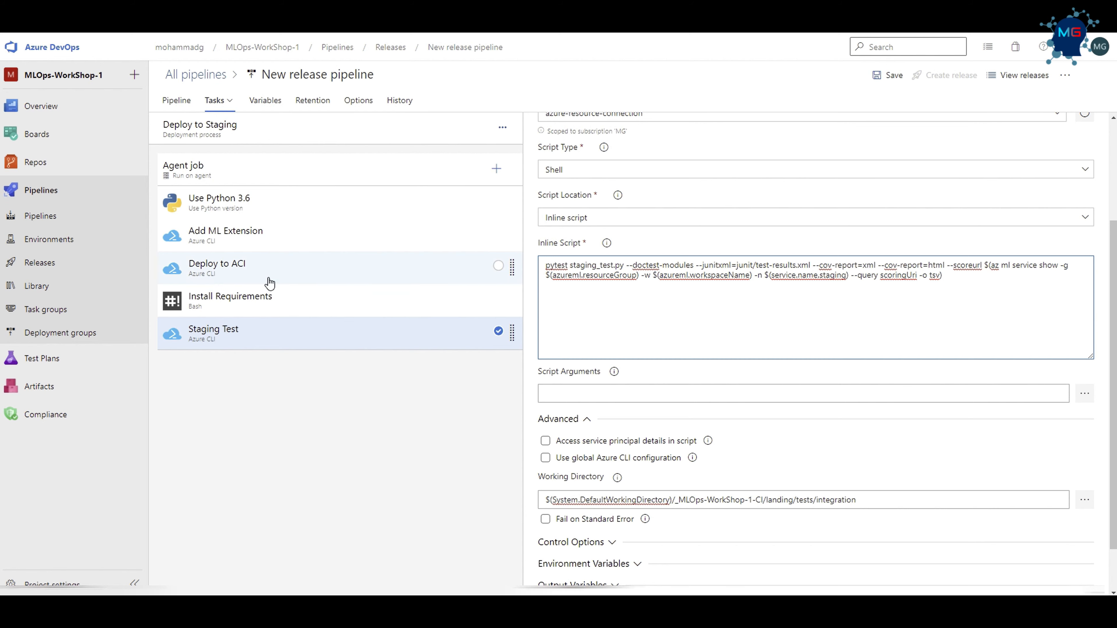
Review the az ml service show query in the Staging Test inline script, including its resource group, workspace and staging service name variables.
left_click_drag(990, 265, 818, 276)
left_click(972, 324)
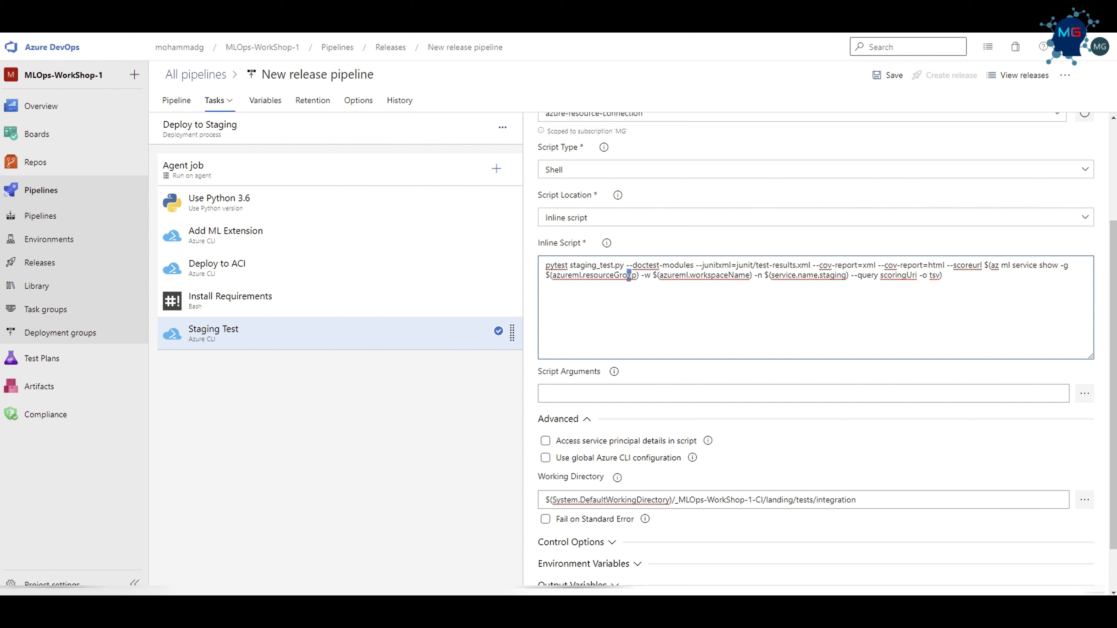
left_click_drag(632, 276, 551, 277)
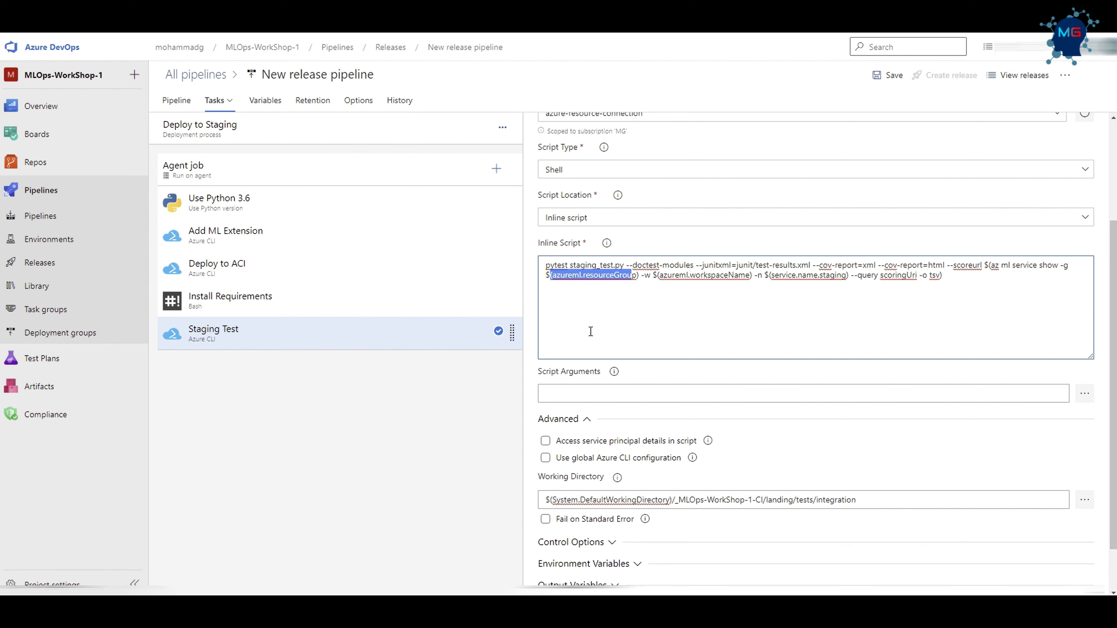
left_click_drag(728, 276, 671, 276)
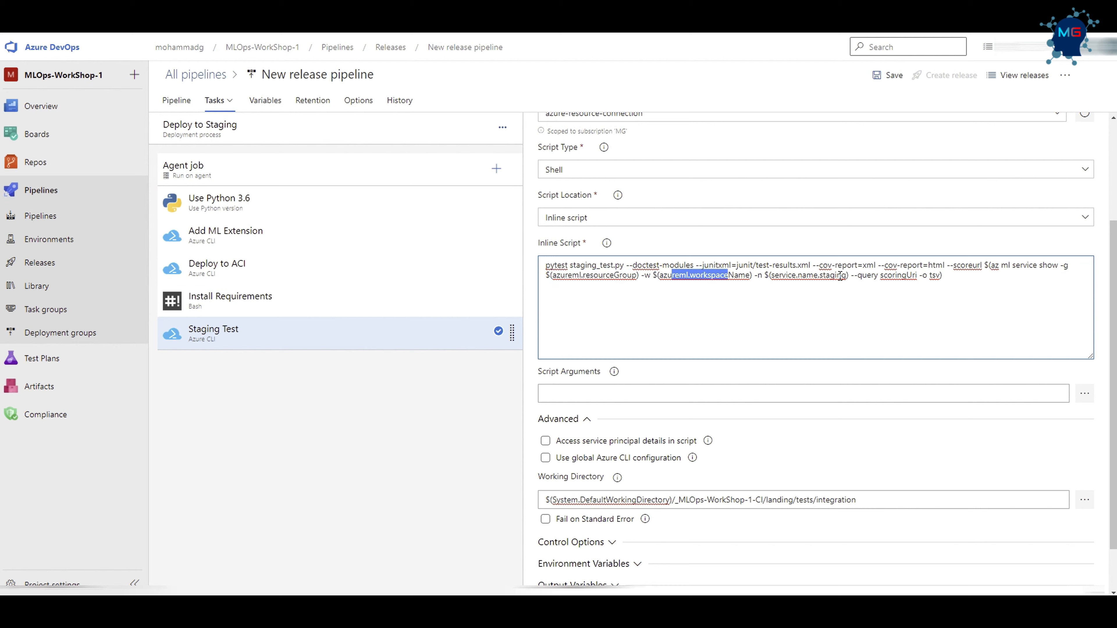
left_click_drag(836, 275, 797, 276)
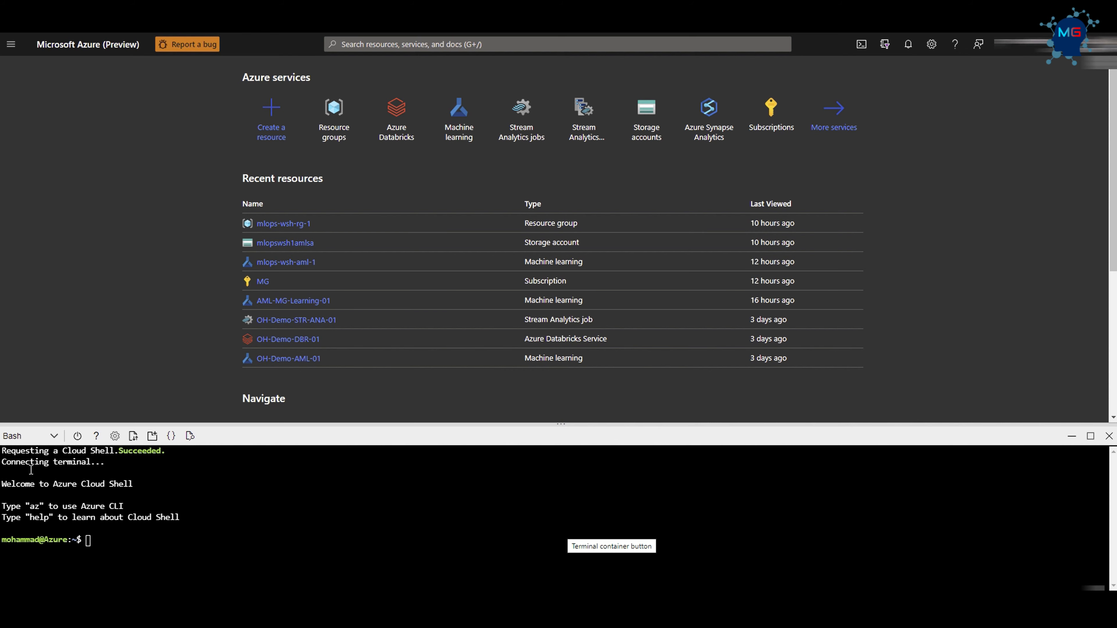
In Azure Cloud Shell, paste the command "az ml service show -g mlops-wsh-rg-1 -w mlops-wsh-aml-1 -n insurance-service-aci" and compare it with the inline script.
right_click(89, 545)
left_click(122, 382)
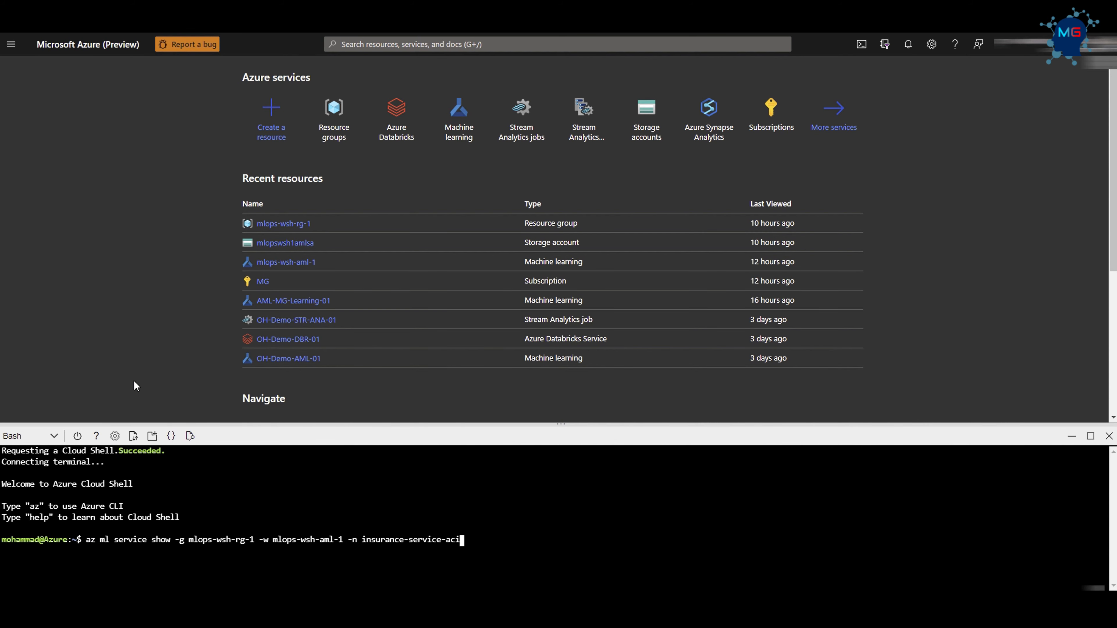
left_click_drag(87, 540, 169, 540)
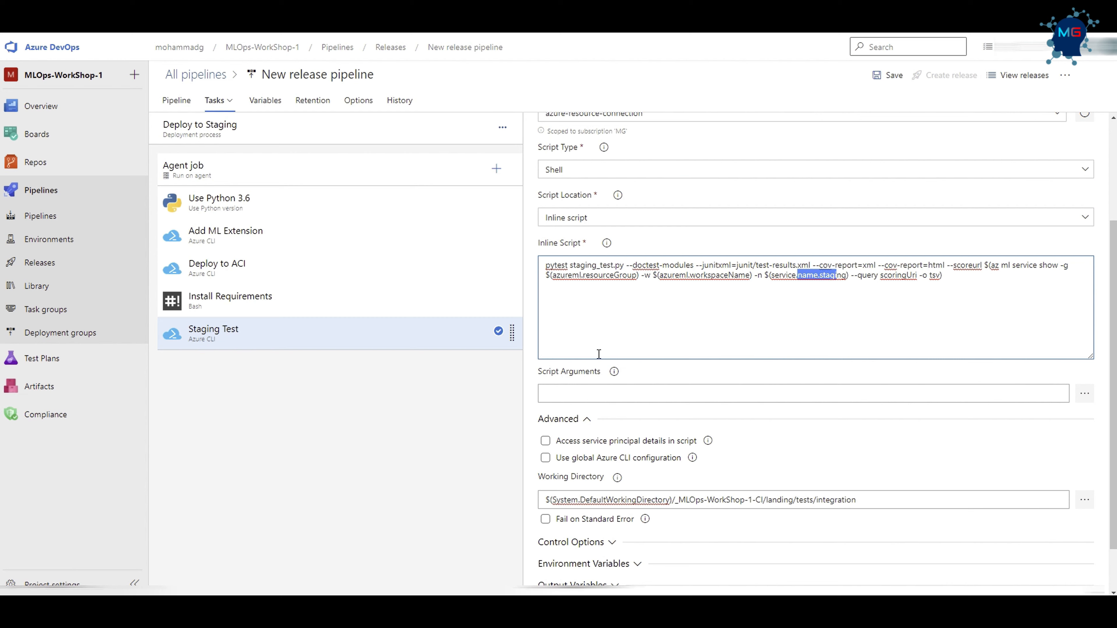
left_click_drag(580, 275, 593, 276)
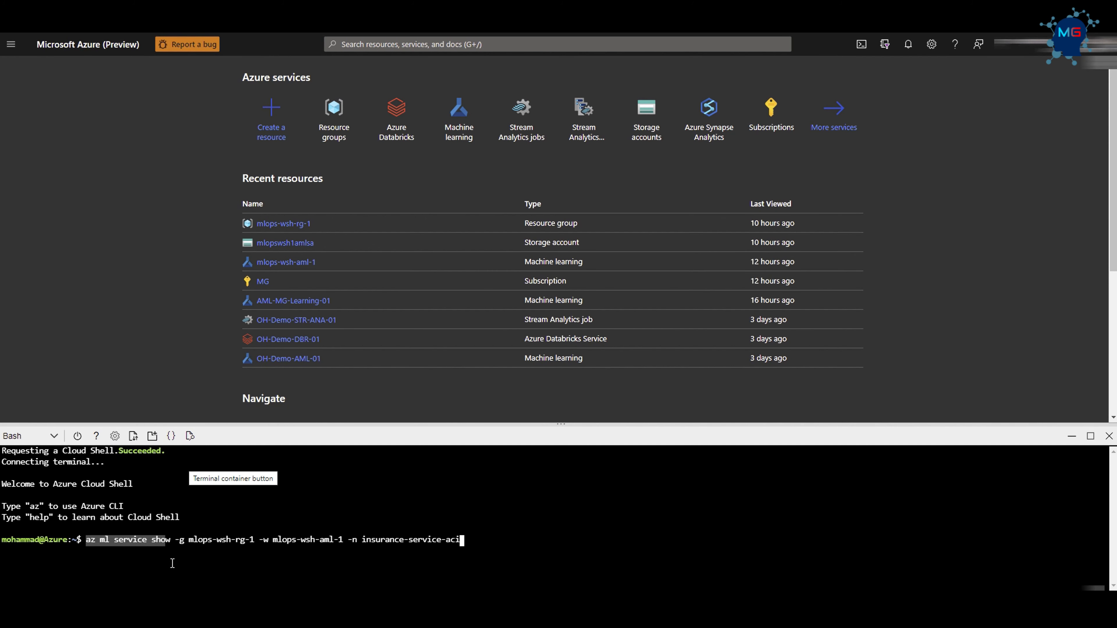
Check the resource group, workspace and service name in the pasted az ml service show command and run it.
left_click(172, 563)
left_click_drag(257, 540, 186, 540)
left_click(273, 566)
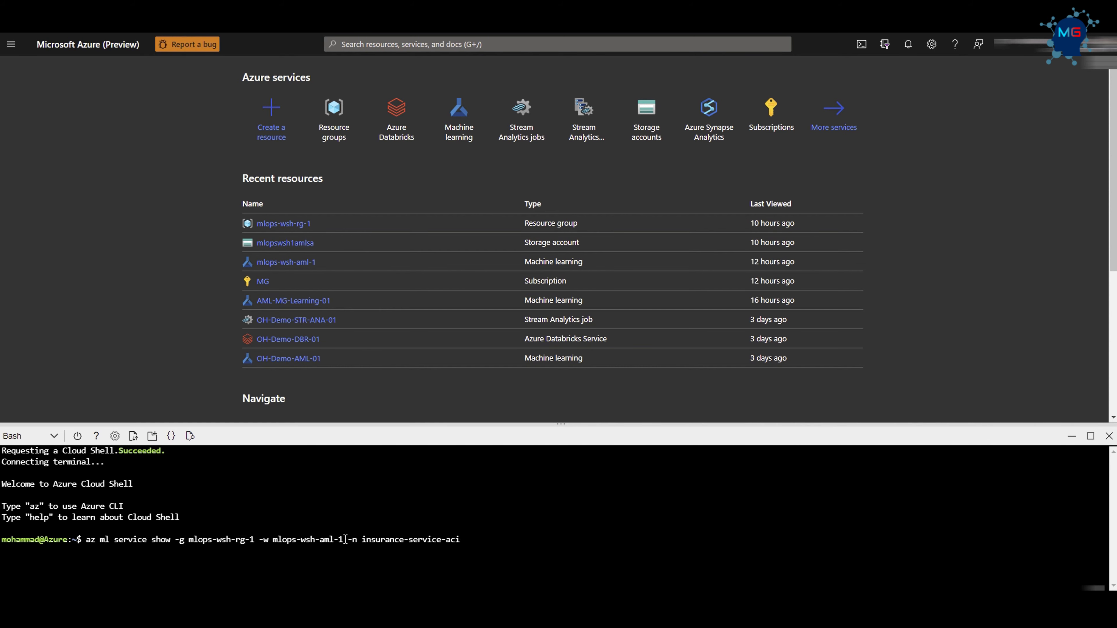
left_click_drag(255, 542, 185, 553)
left_click(380, 577)
left_click_drag(489, 537, 362, 539)
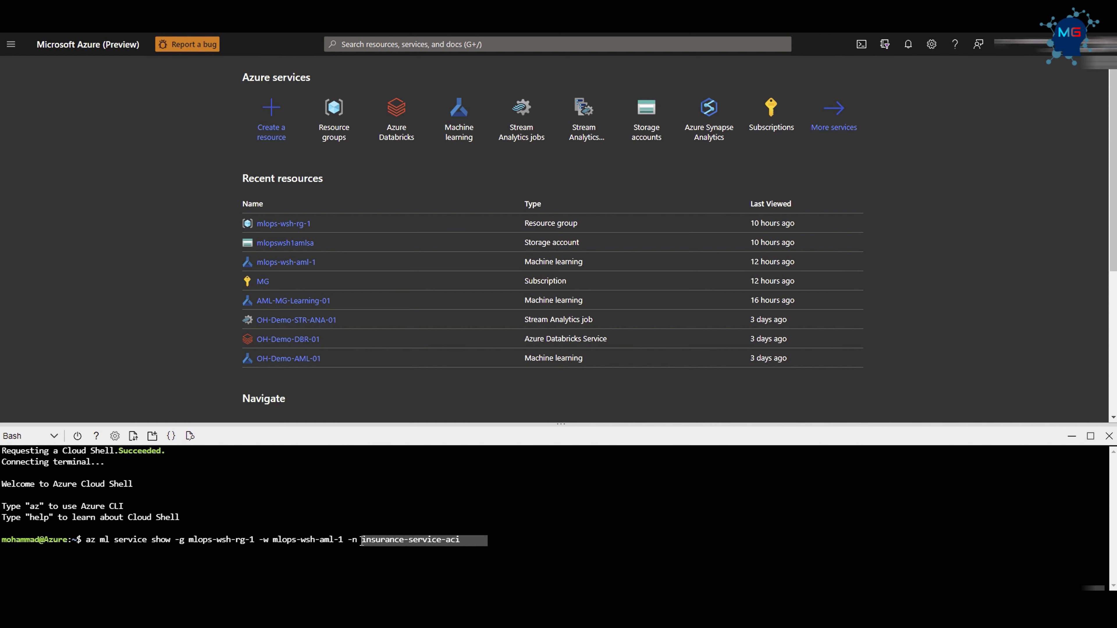
left_click(507, 534)
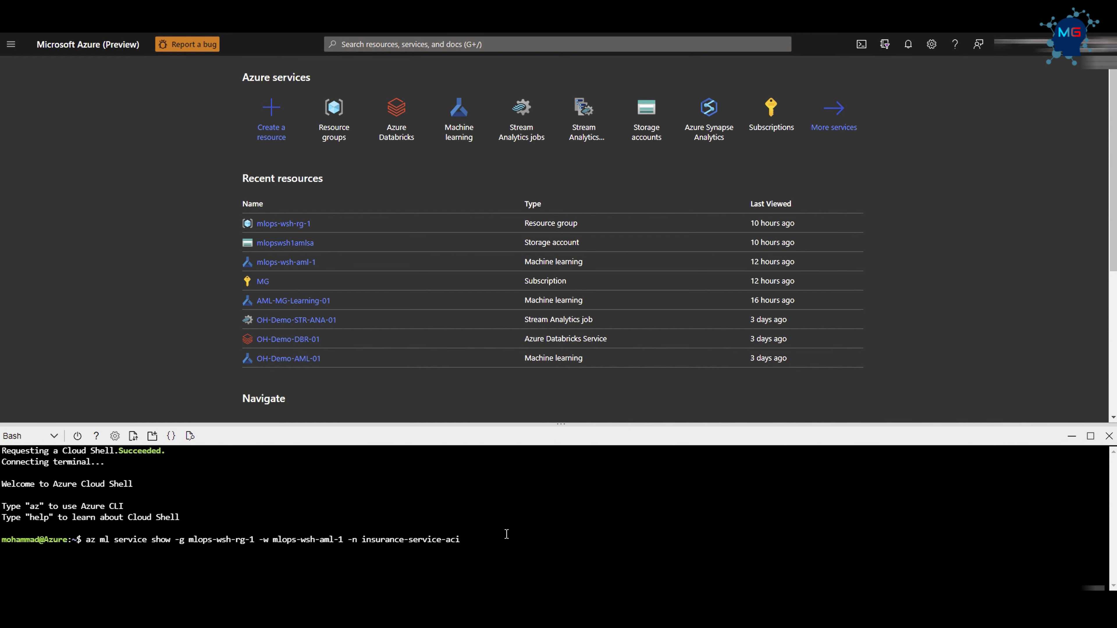
key("Return")
Enlarge the Cloud Shell pane and examine the service's JSON output, including its environment details and scoringUri.
scroll(66, 556, "up", 4)
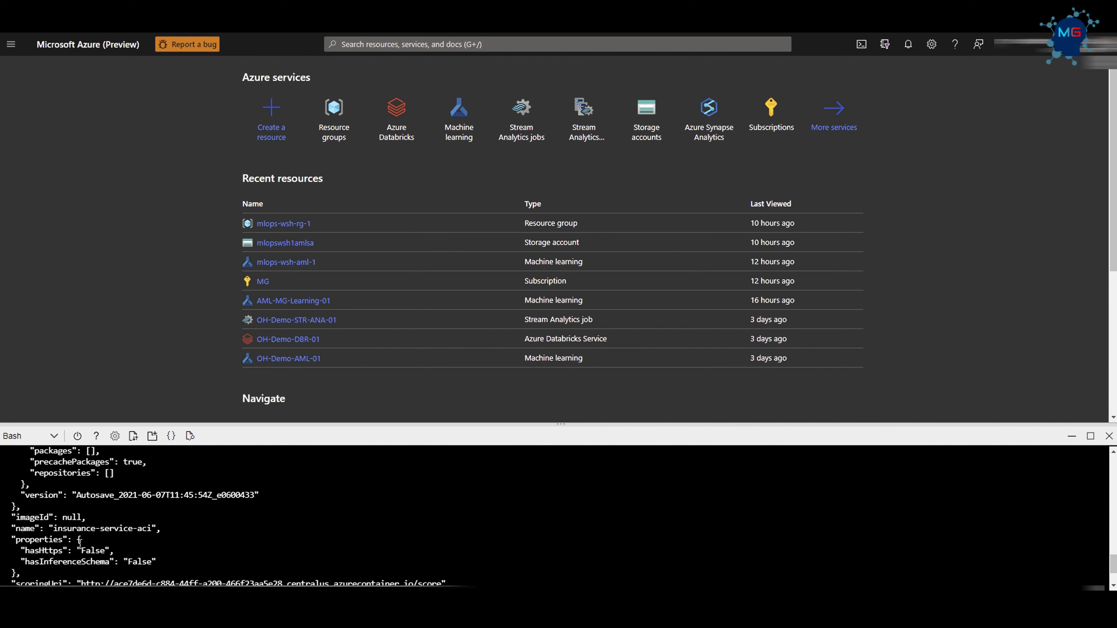
scroll(81, 545, "up", 6)
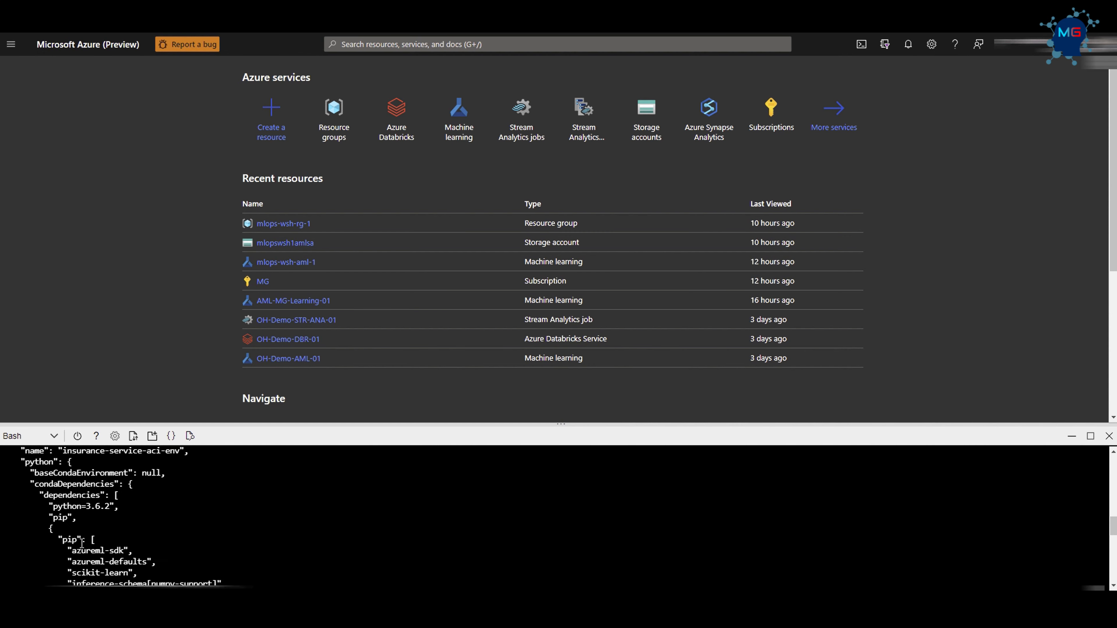
scroll(153, 516, "down", 5)
scroll(150, 517, "down", 5)
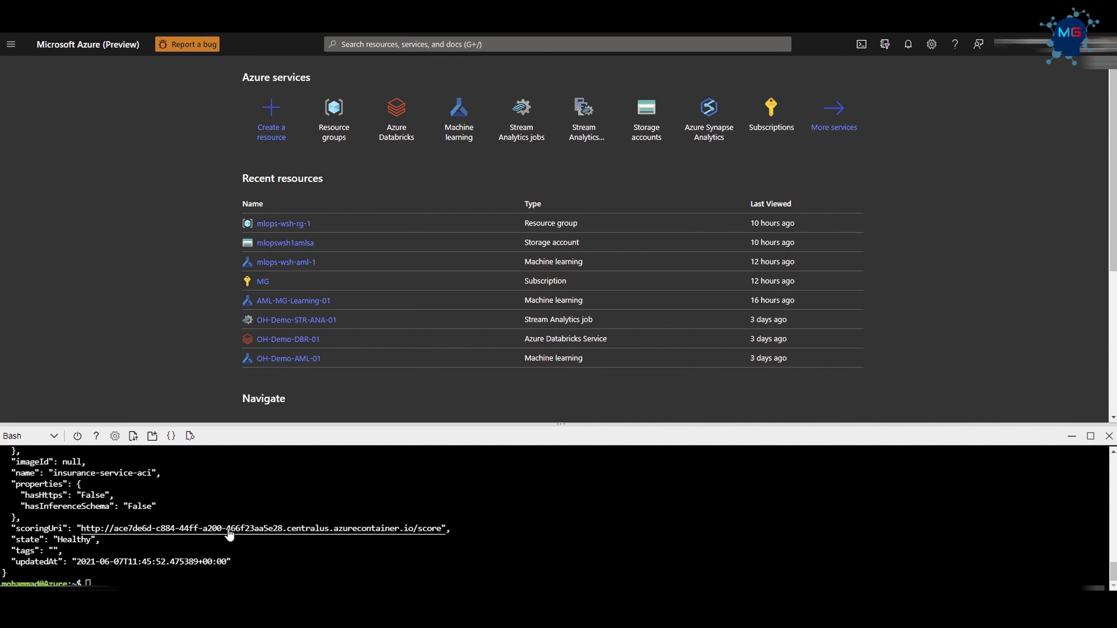
scroll(44, 575, "up", 10)
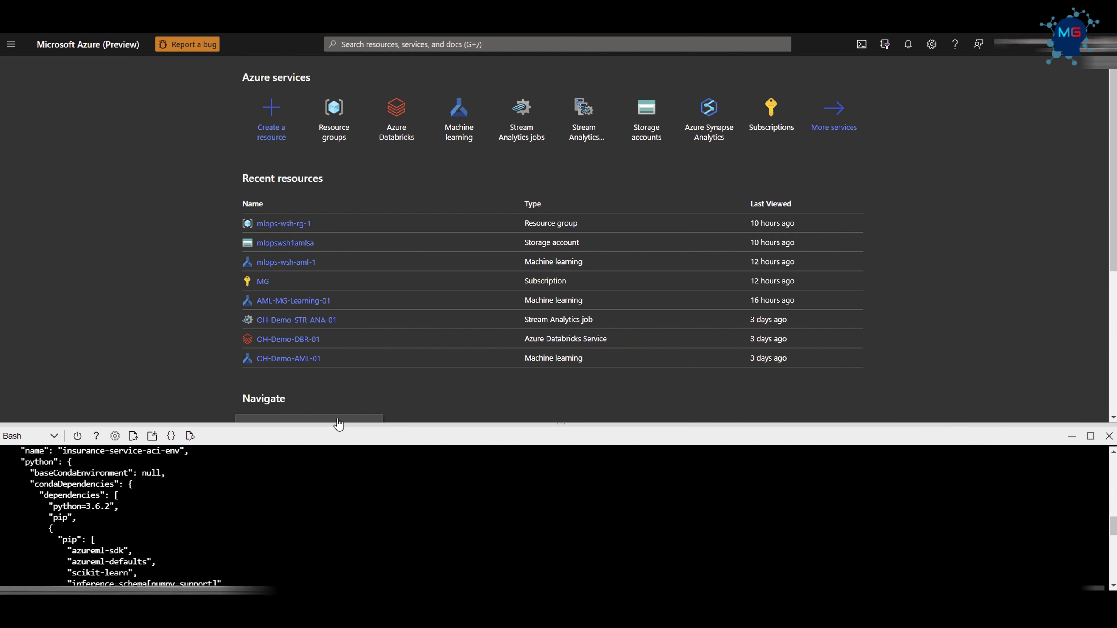
left_click_drag(336, 424, 390, 78)
scroll(184, 343, "up", 10)
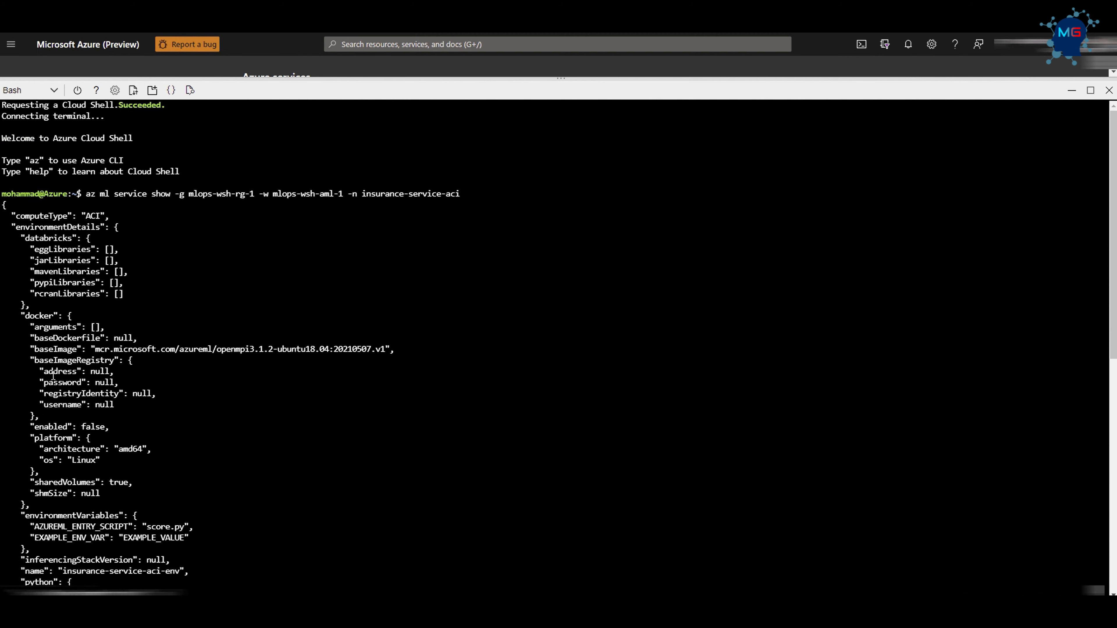
scroll(52, 375, "down", 14)
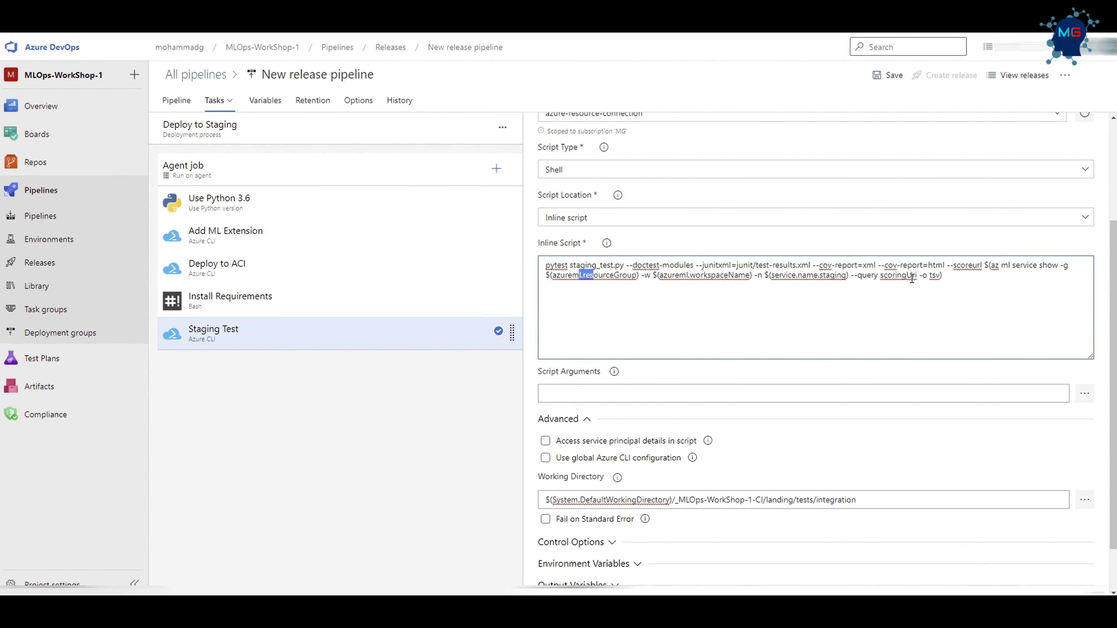
Review the scoringUri query in the Staging Test script, then run the Cloud Shell command again with "--query scoringUri -o tsv" appended.
left_click_drag(859, 276, 914, 274)
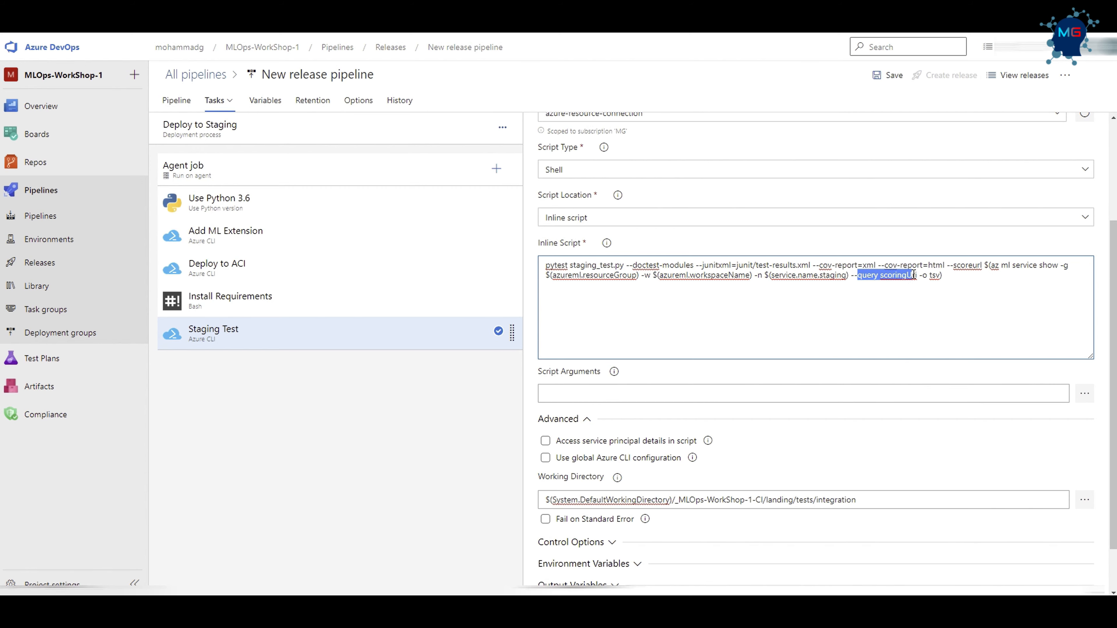
left_click(895, 305)
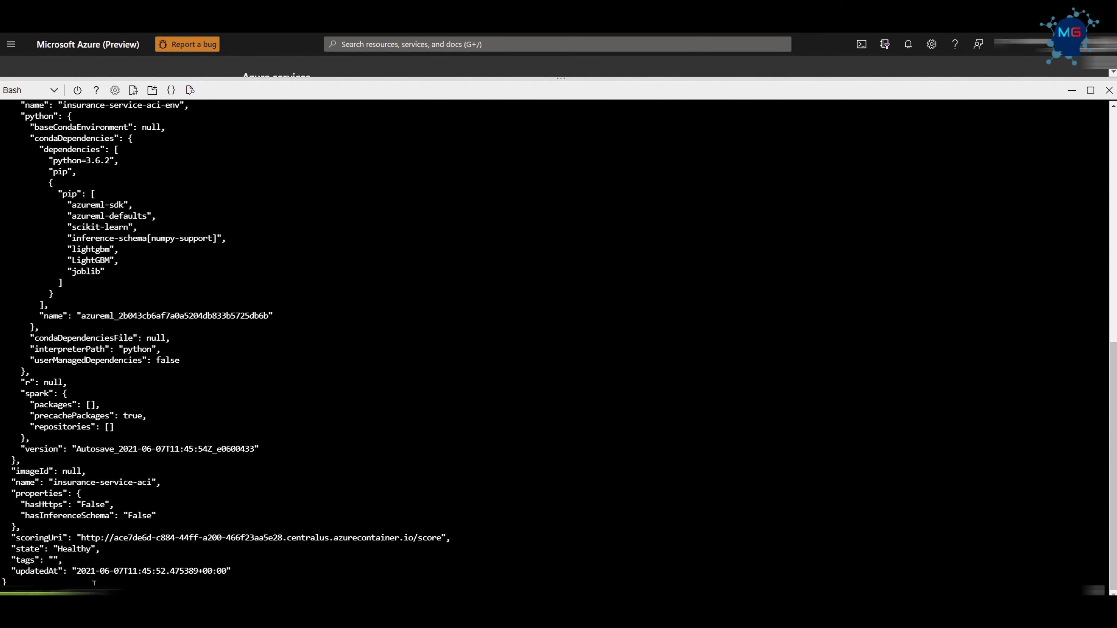
right_click(91, 590)
left_click(133, 431)
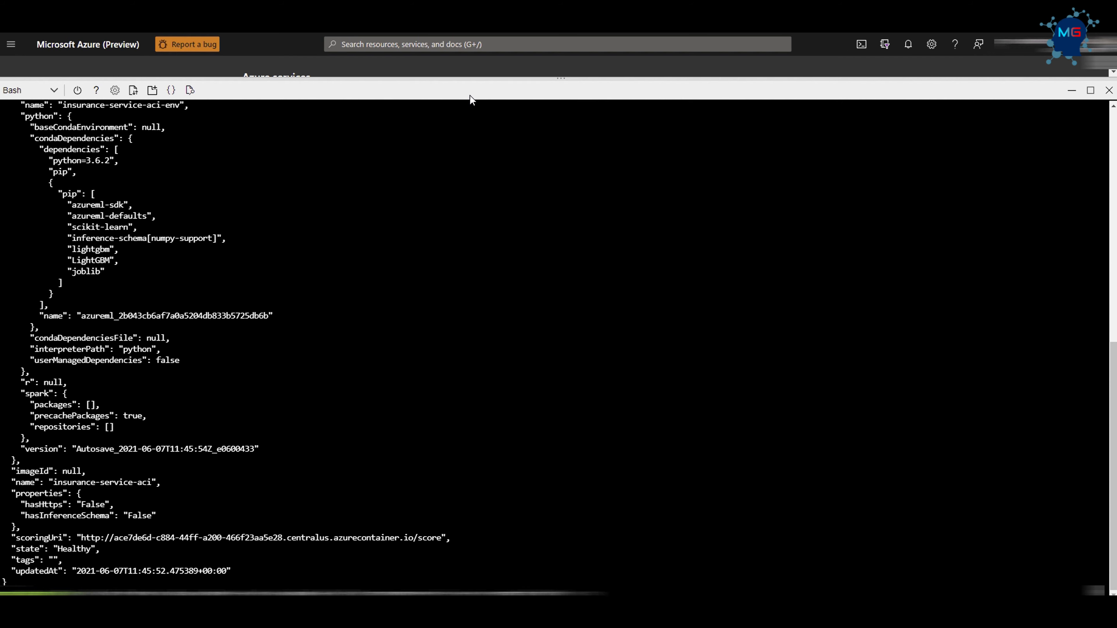
left_click_drag(484, 78, 439, 280)
scroll(381, 485, "down", 1)
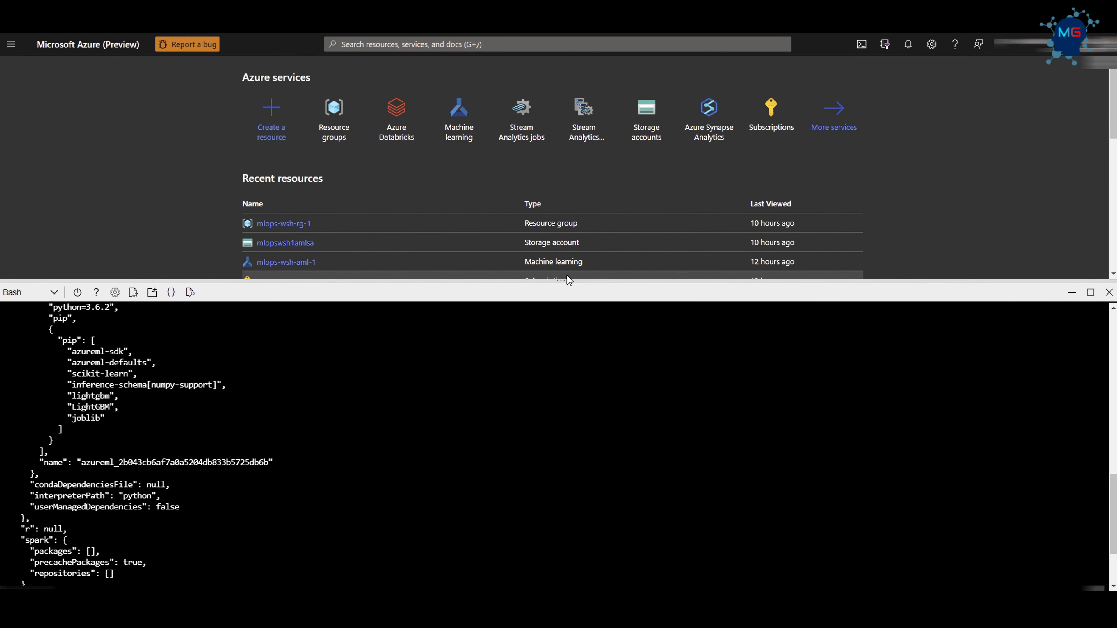
left_click_drag(560, 283, 563, 86)
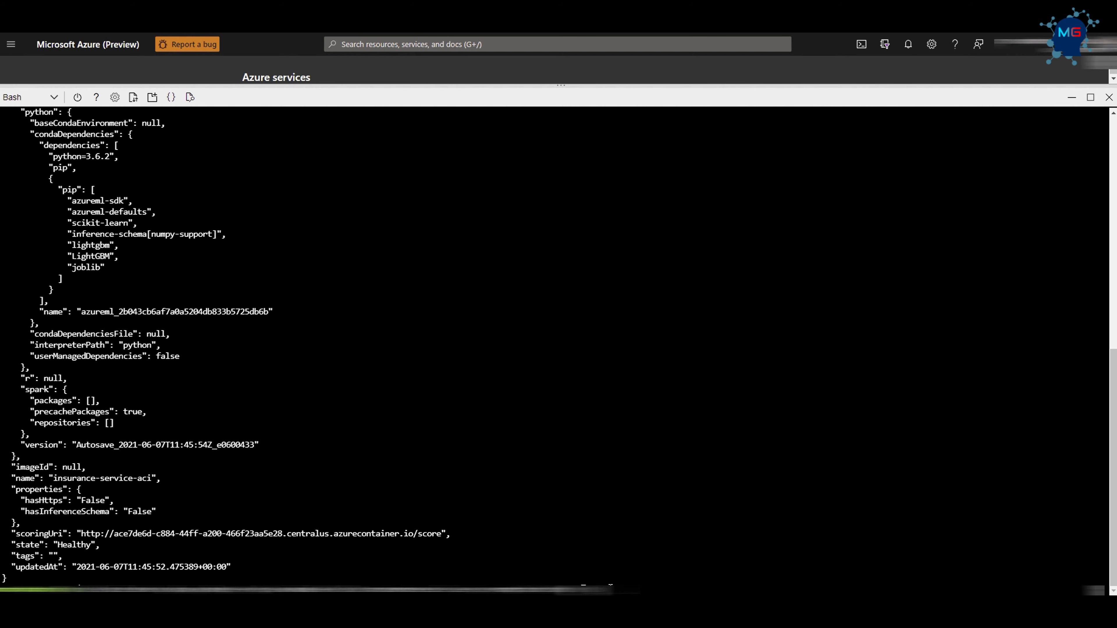
key("Return")
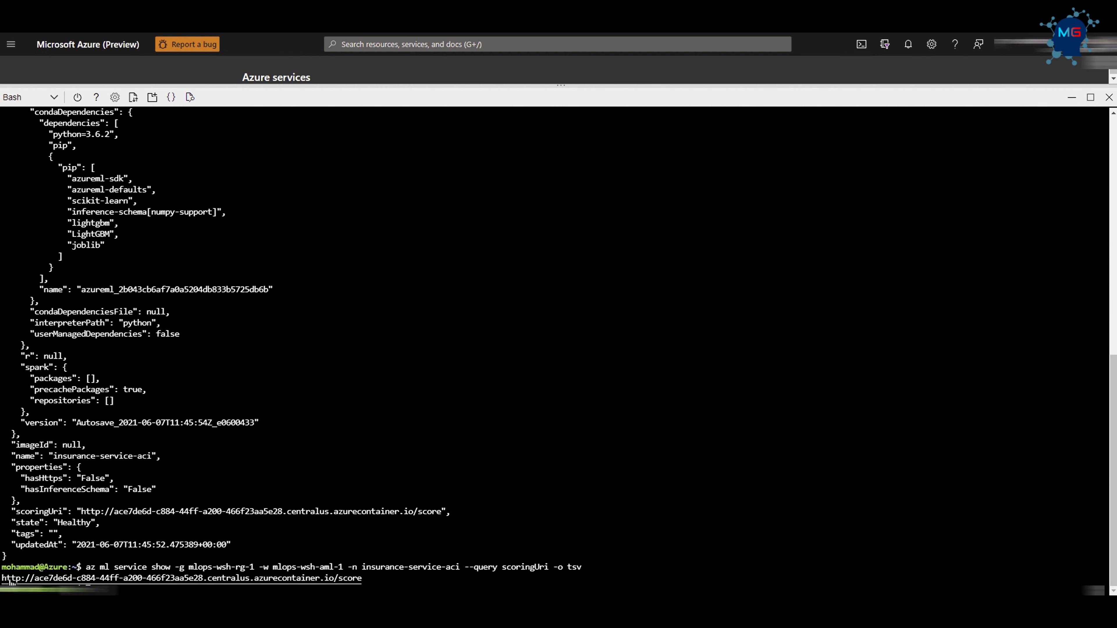
Compare the scoringUri value in the full JSON output with the URL returned by the filtered query.
left_click_drag(448, 512, 97, 500)
left_click(408, 576)
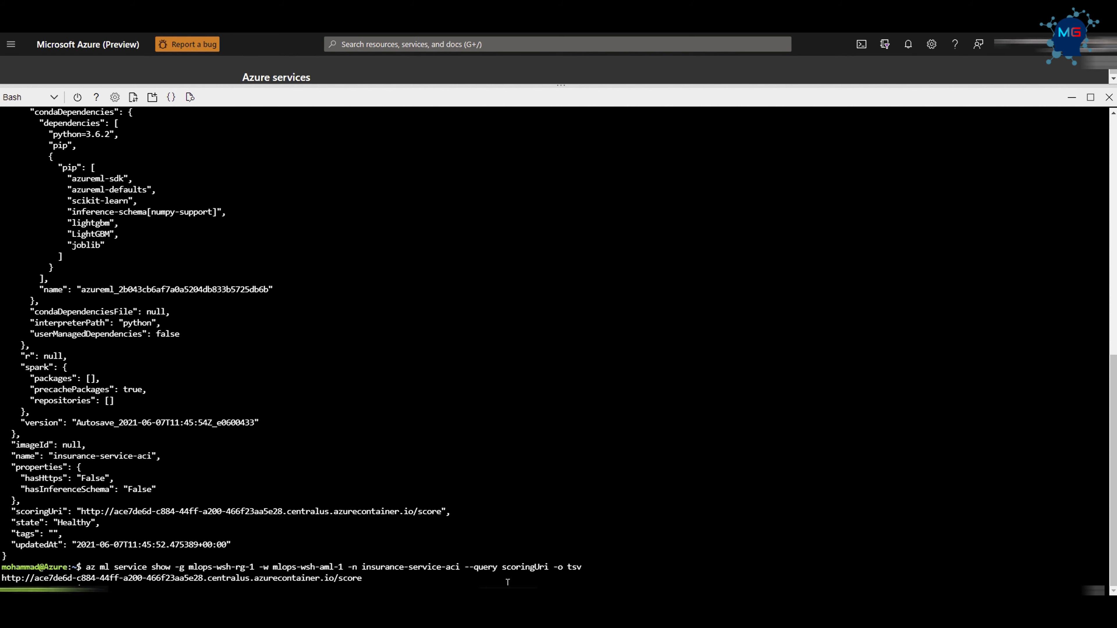
left_click_drag(375, 579, 56, 567)
left_click_drag(55, 568, 4, 579)
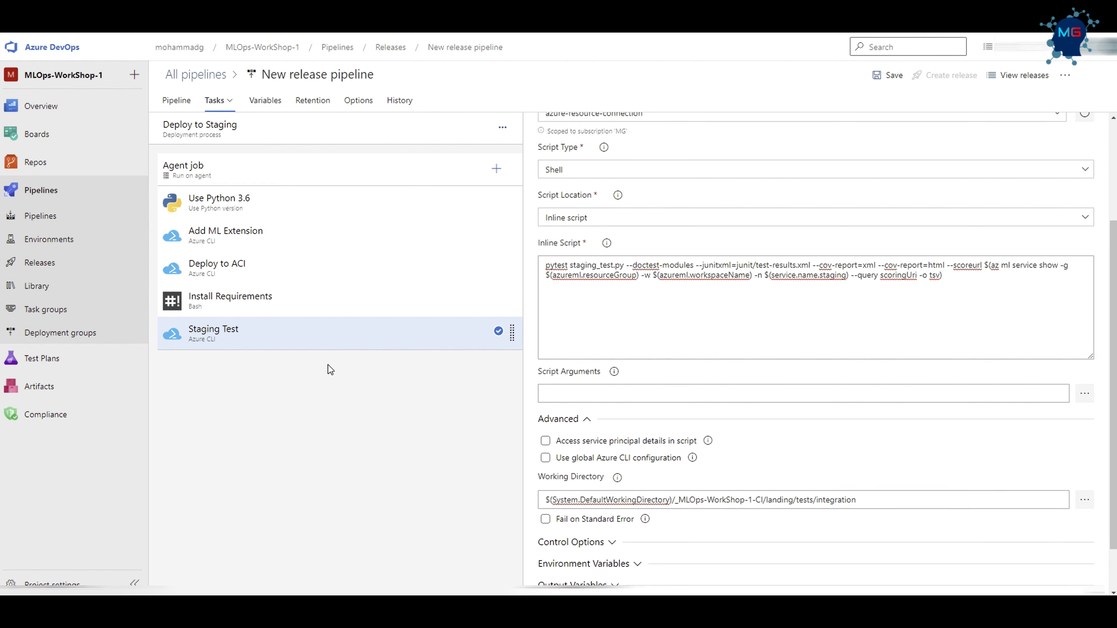
In the Azure DevOps release pipeline, search the tasks for "publish" and add Publish Test Results to the Agent job.
left_click(496, 169)
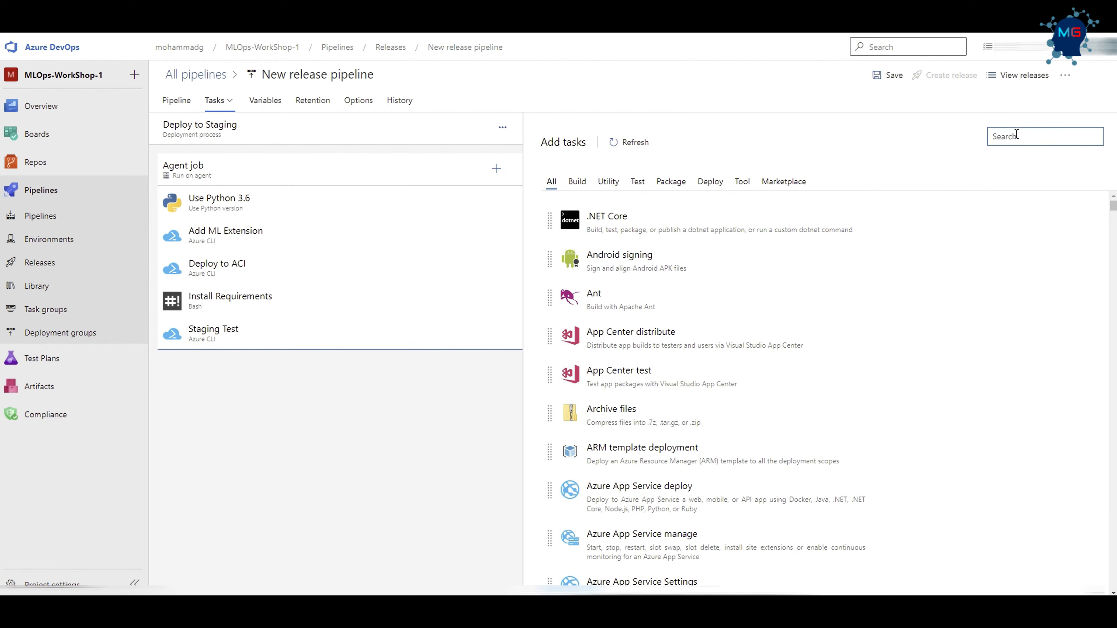
type("publish")
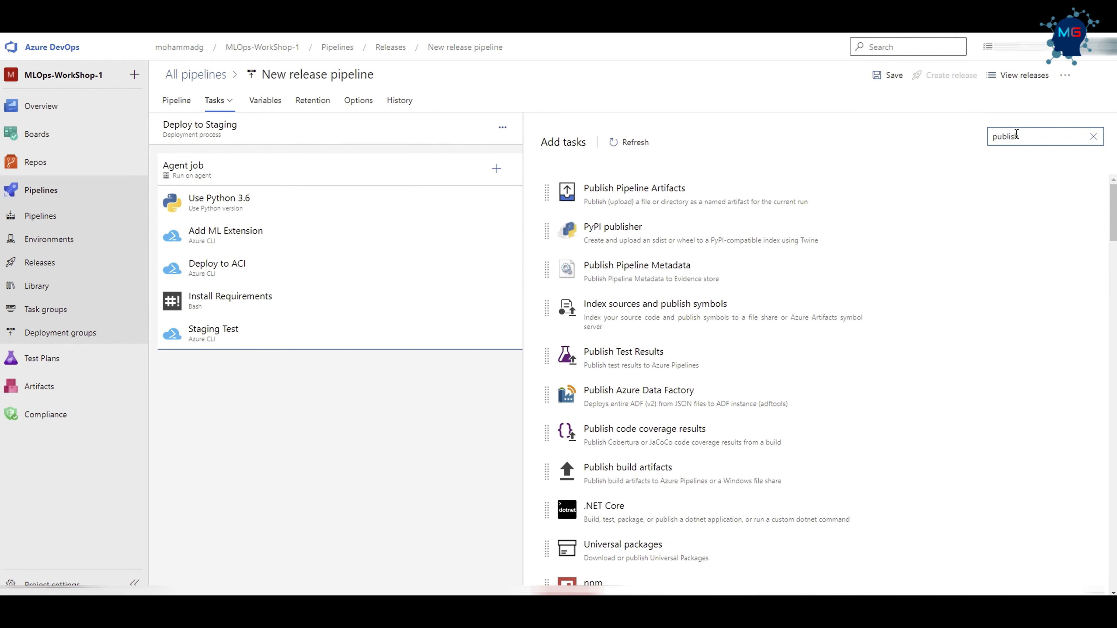
left_click(653, 352)
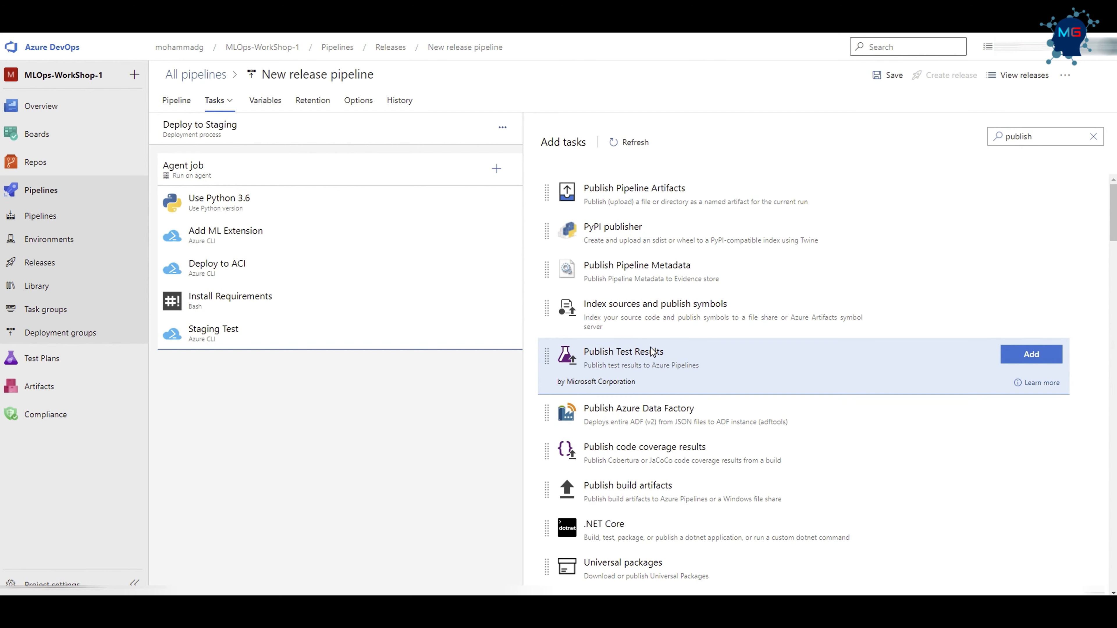
left_click(1031, 354)
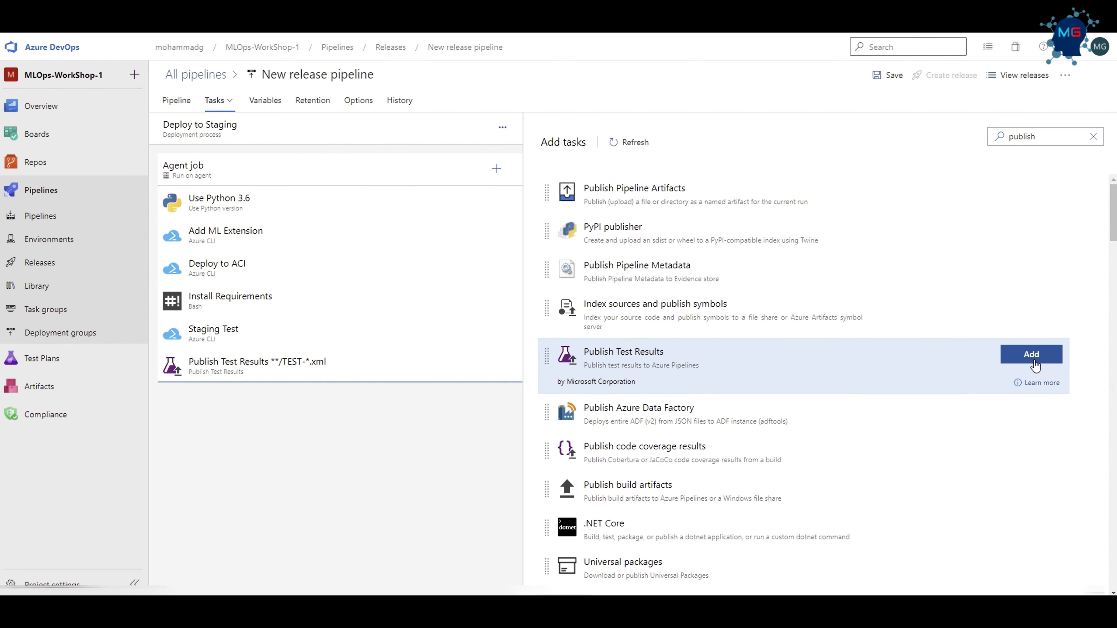
Set the new publish task's display name to "Publish Test Results" and its test results files pattern to "**/test-*.xml".
left_click(290, 367)
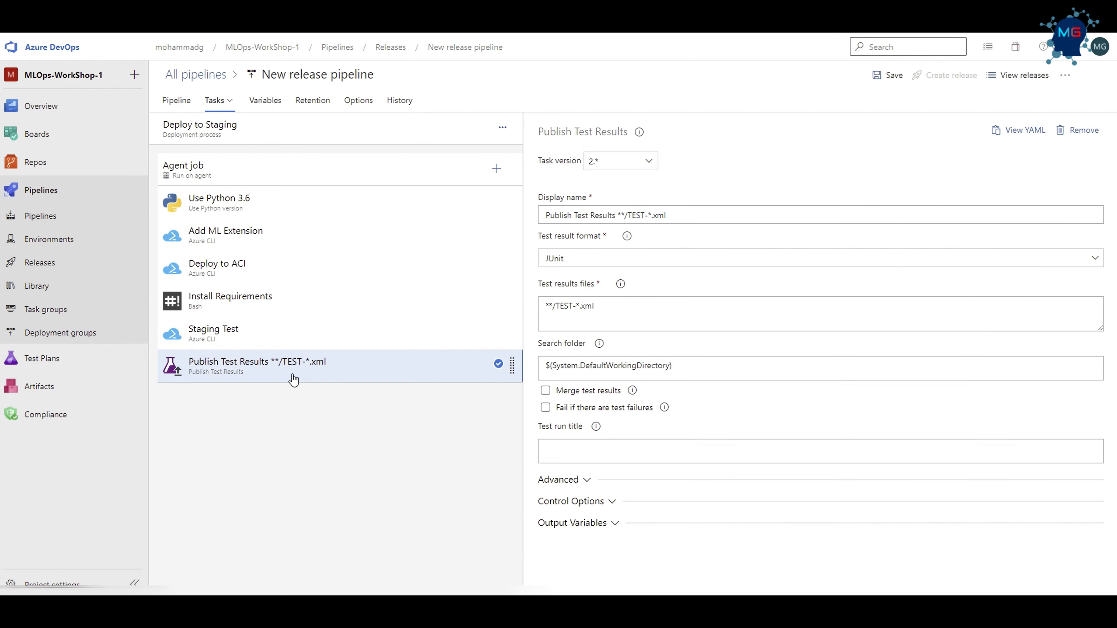
left_click_drag(712, 214, 615, 215)
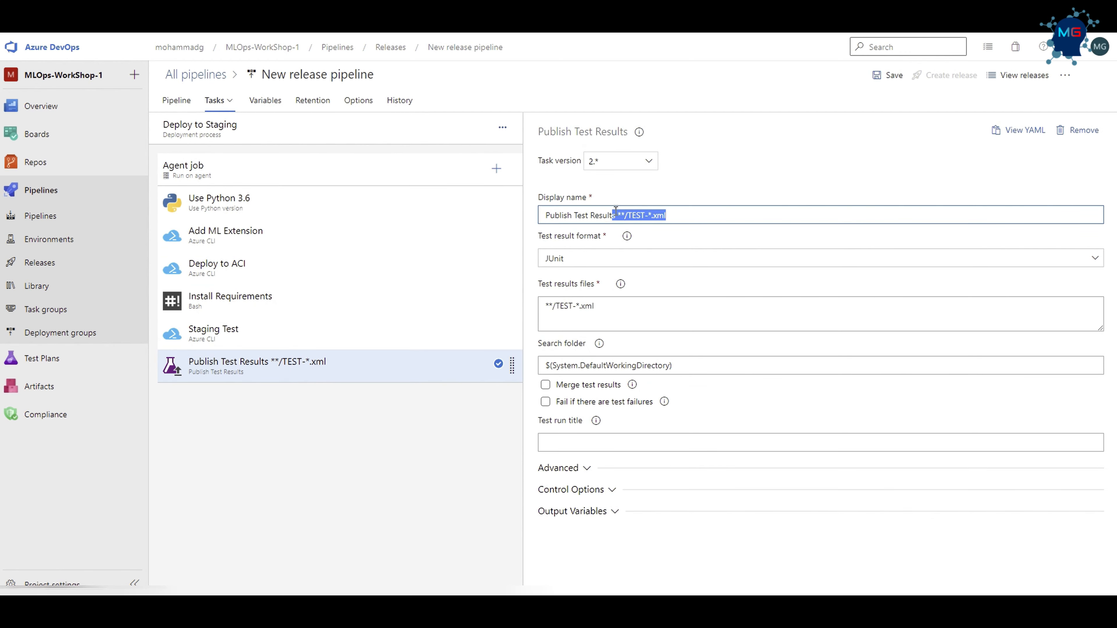
key("BackSpace")
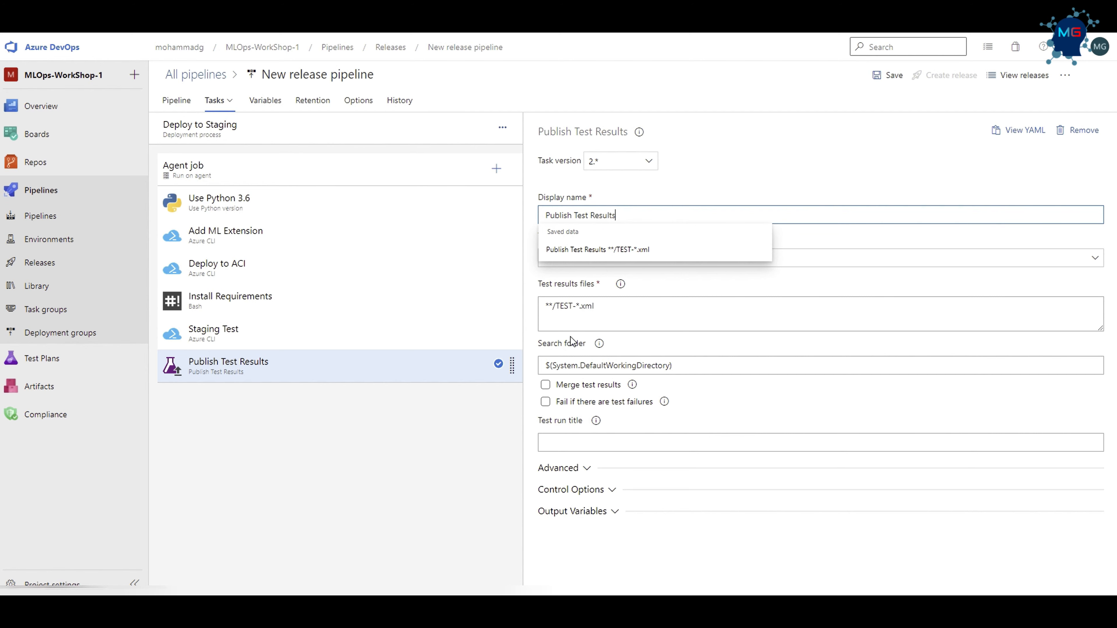
left_click_drag(573, 307, 559, 309)
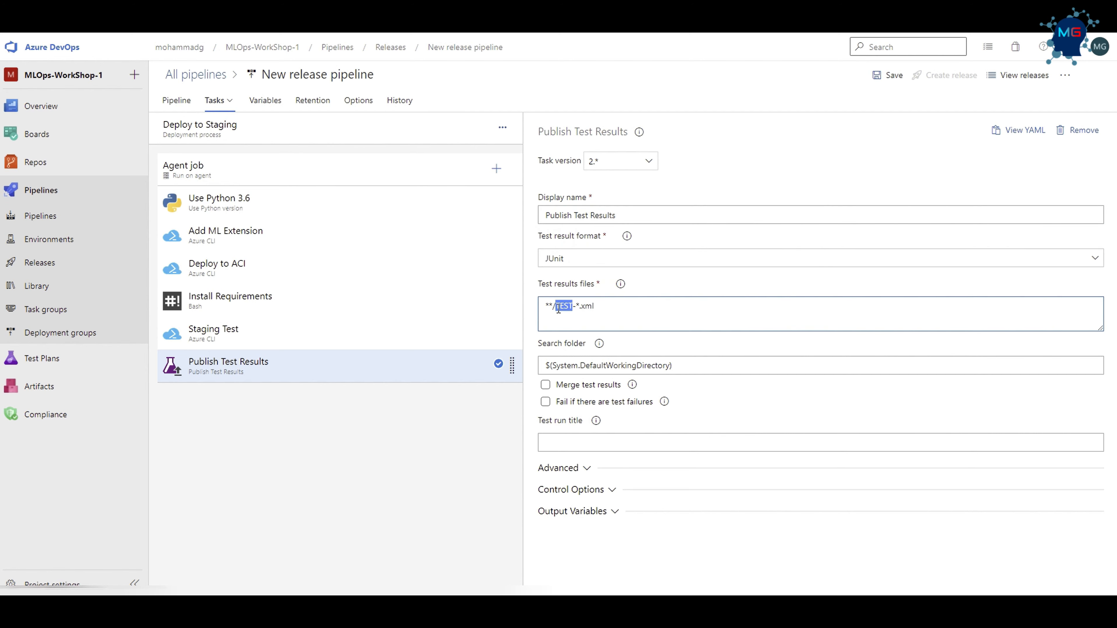
type("test")
Rename the publish task "Publish Staging Test Results" and save the release pipeline.
triple_click(640, 215)
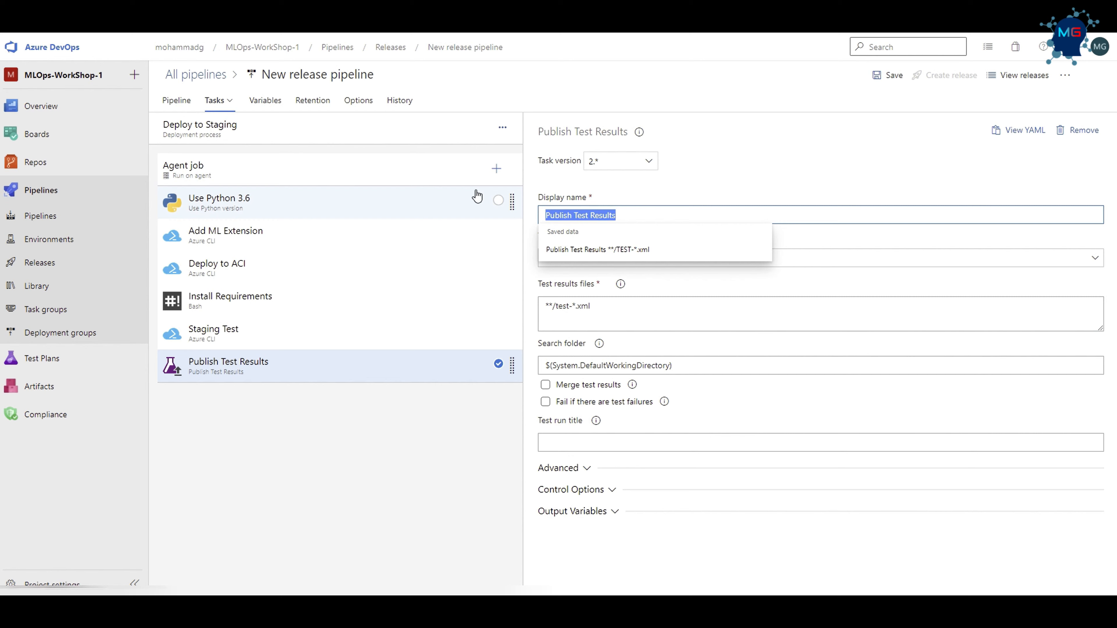
left_click(578, 213)
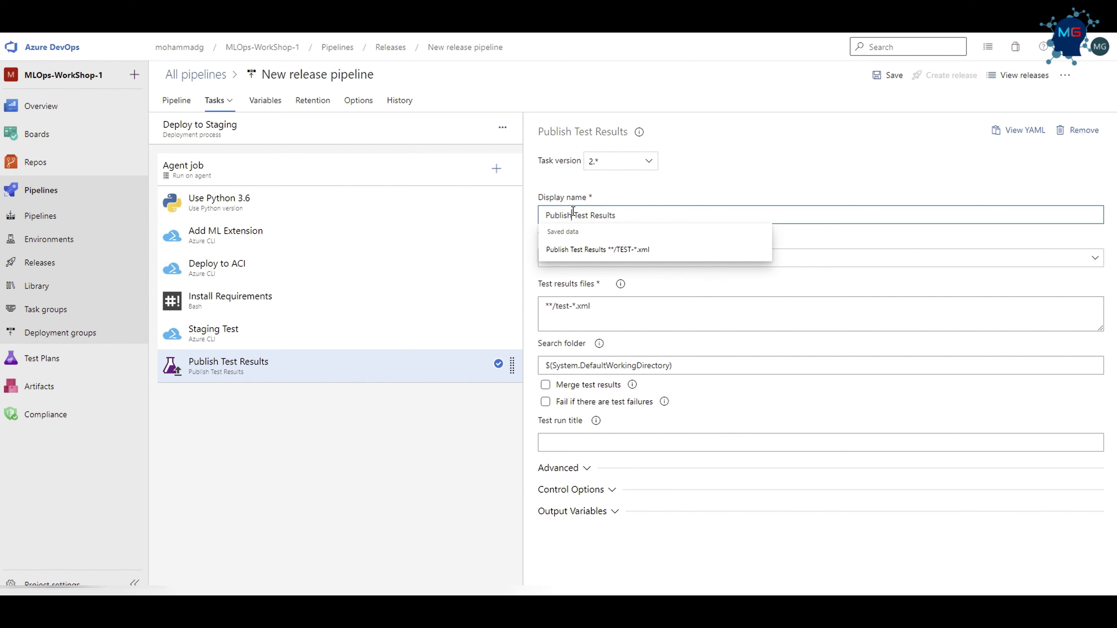
type("Stag")
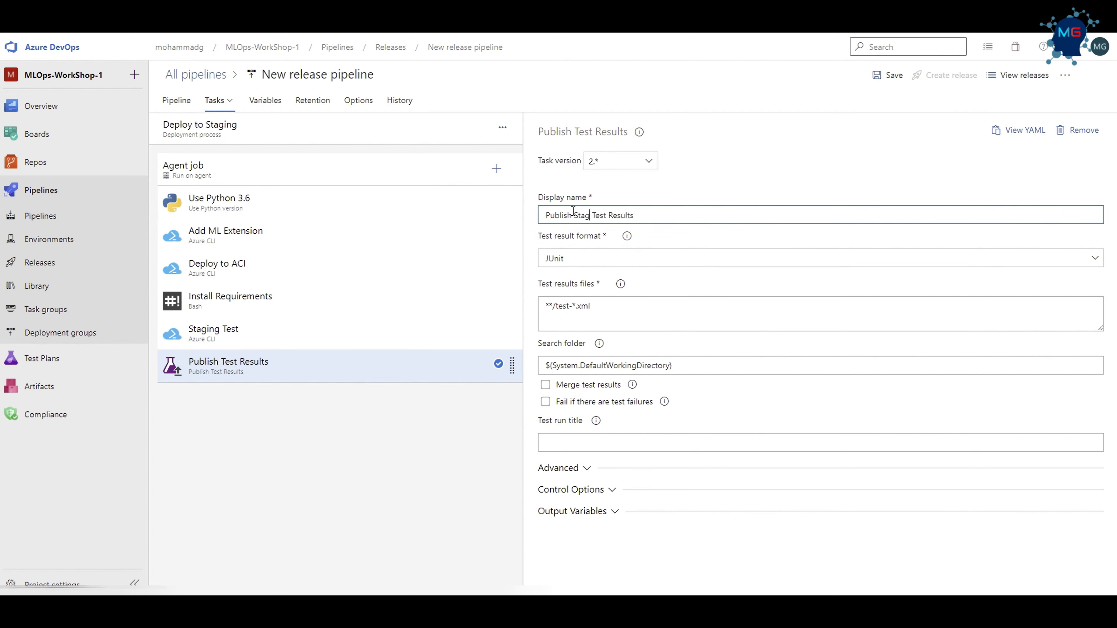
type("ing")
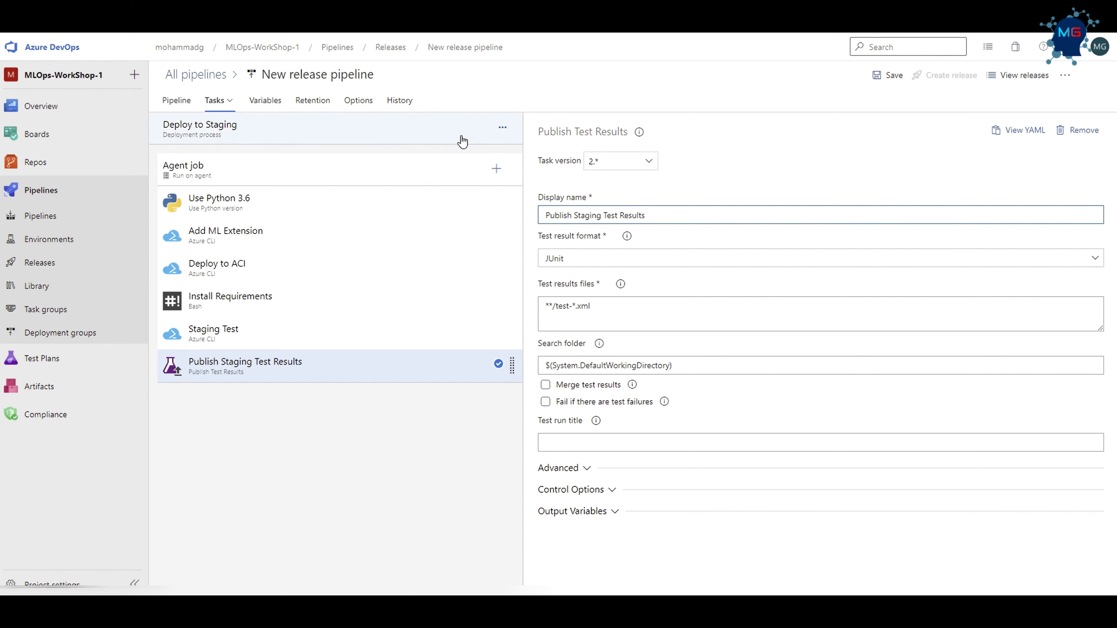
left_click(889, 75)
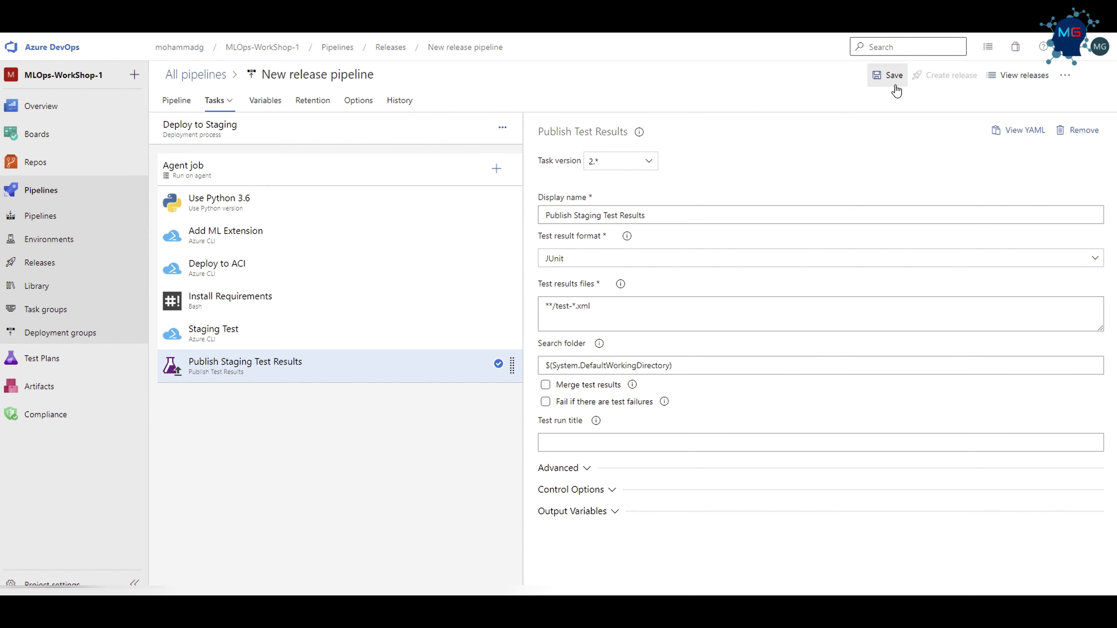
left_click(611, 364)
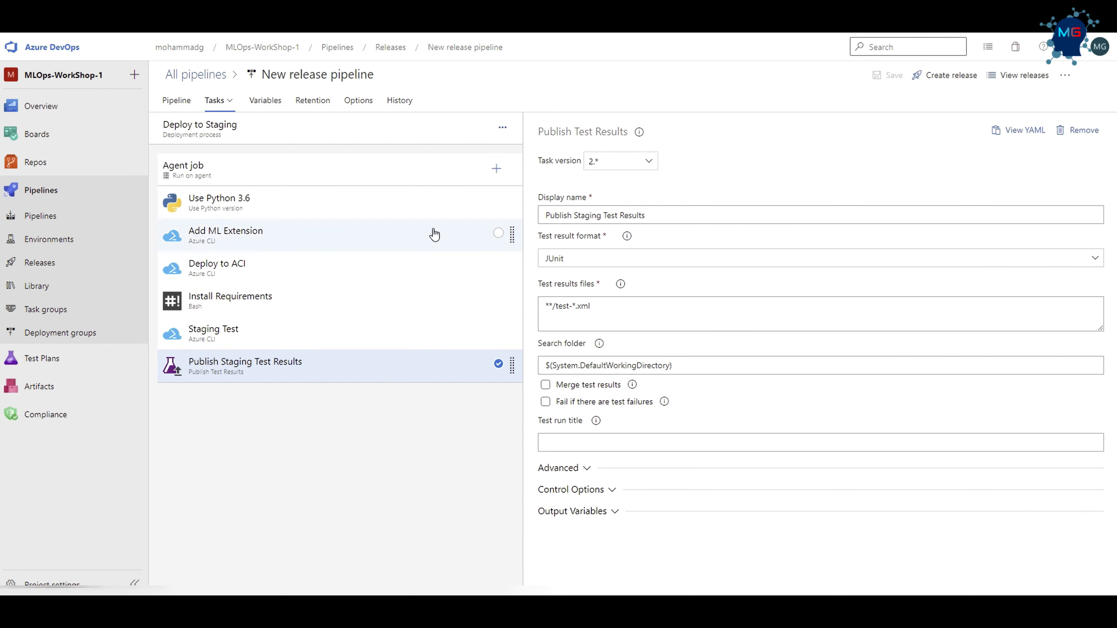
Create a new release from the _MLOps-WorkShop-1-CI artifact version 111 and open it.
left_click(945, 75)
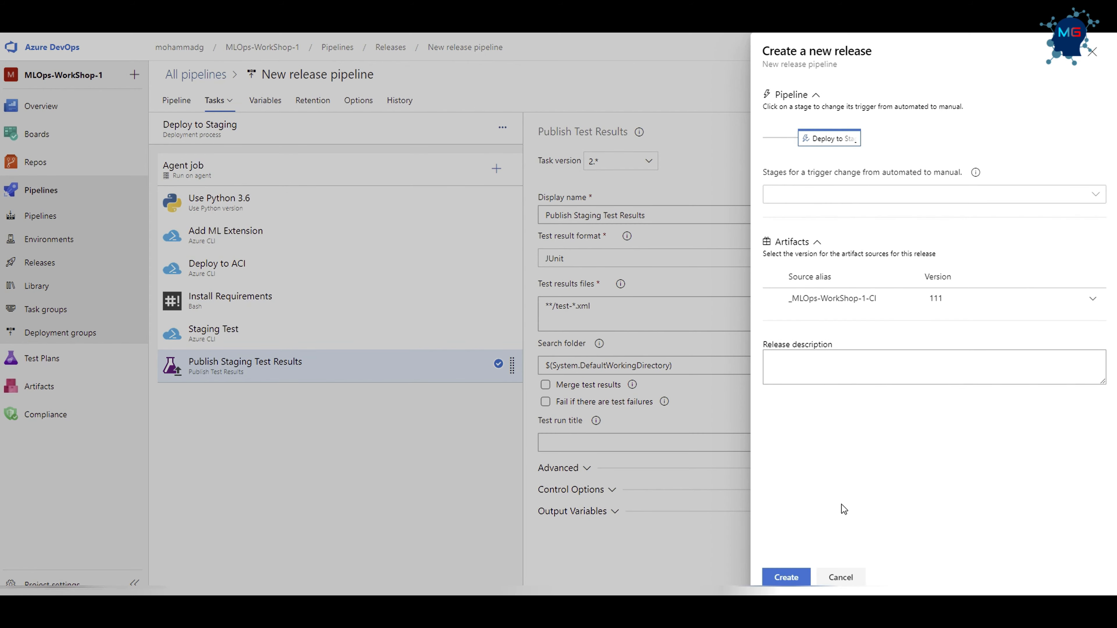
left_click(786, 578)
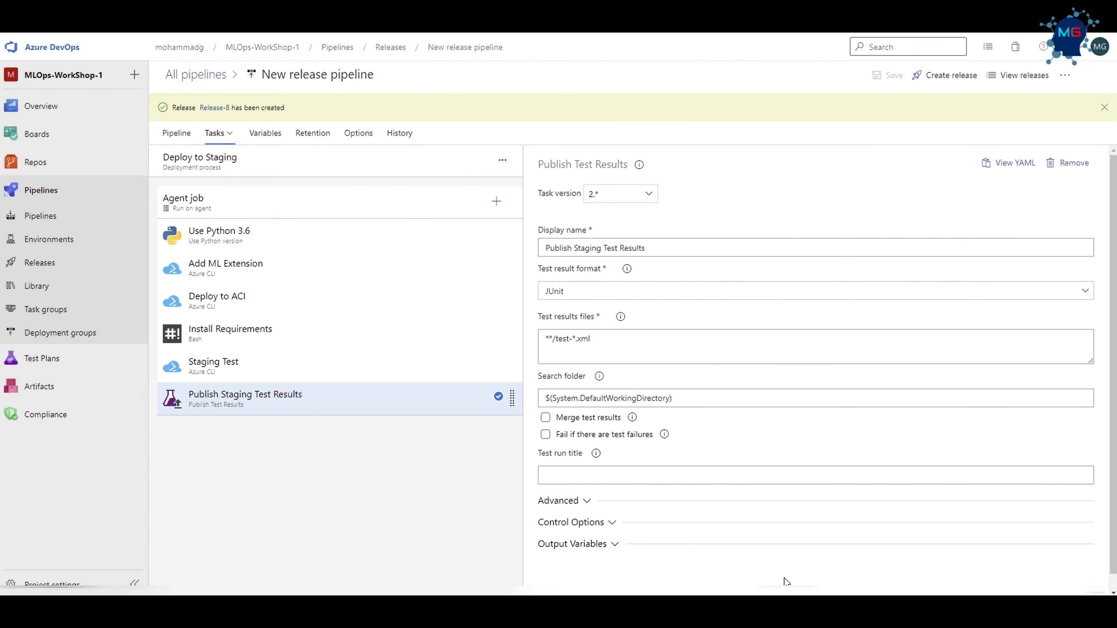
left_click(214, 108)
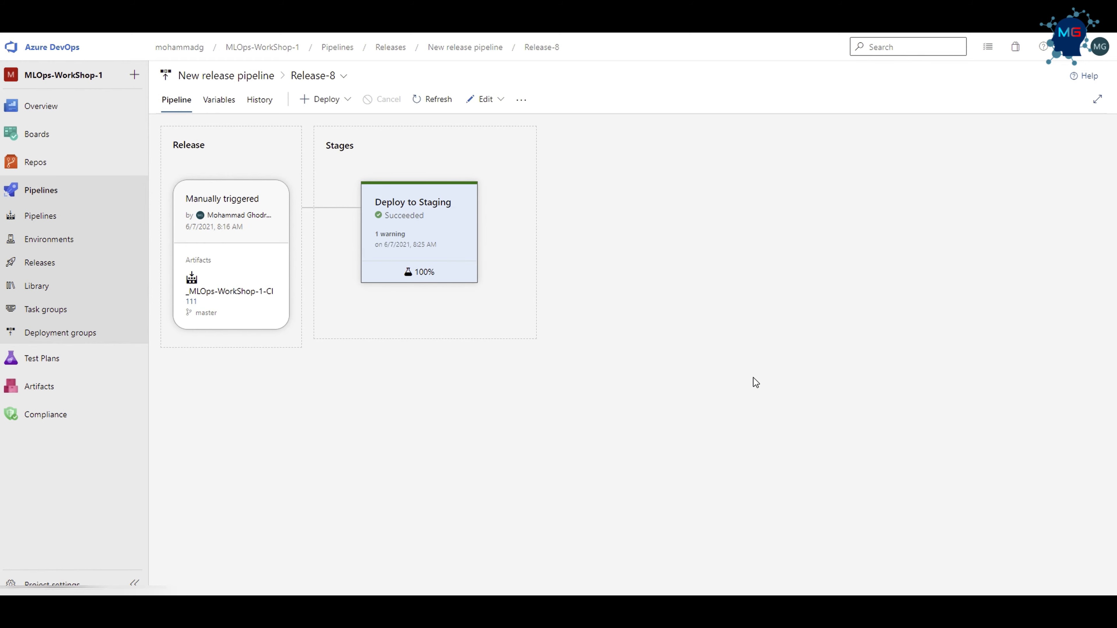
Open the logs of Release-8's Deploy to Staging stage and examine the Deploy to ACI task's output.
mouse_move(436, 222)
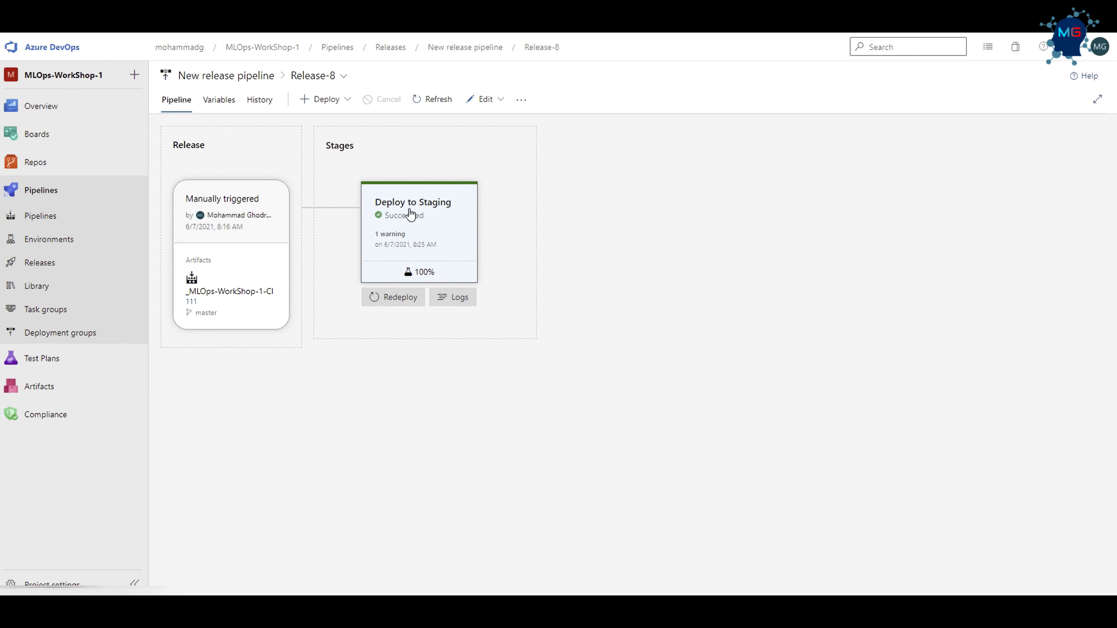
left_click(395, 240)
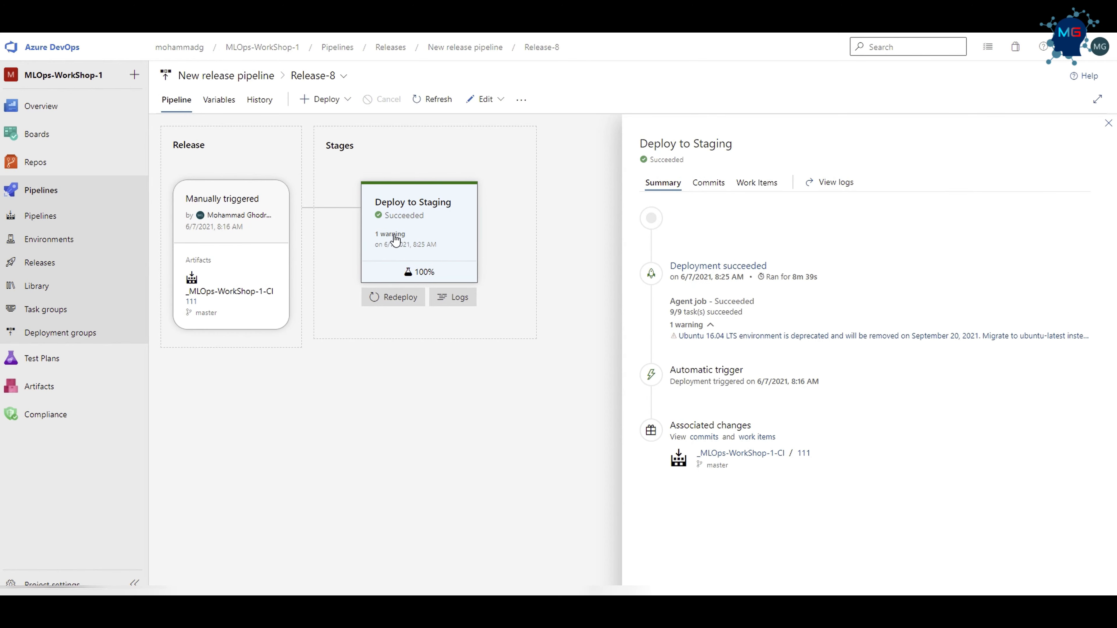
left_click(449, 297)
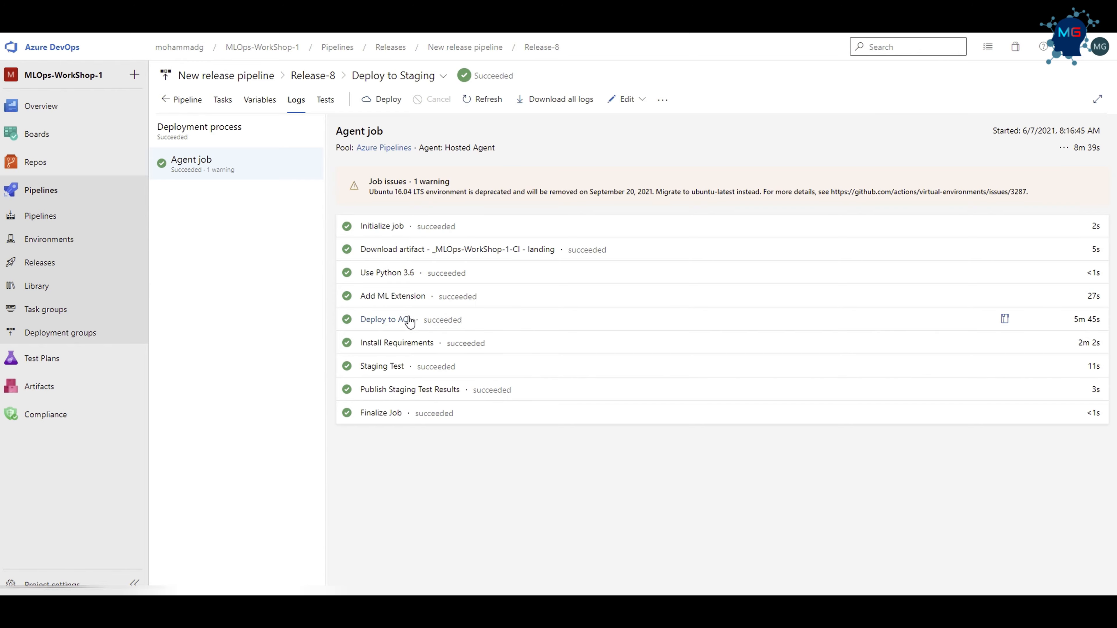
left_click(384, 320)
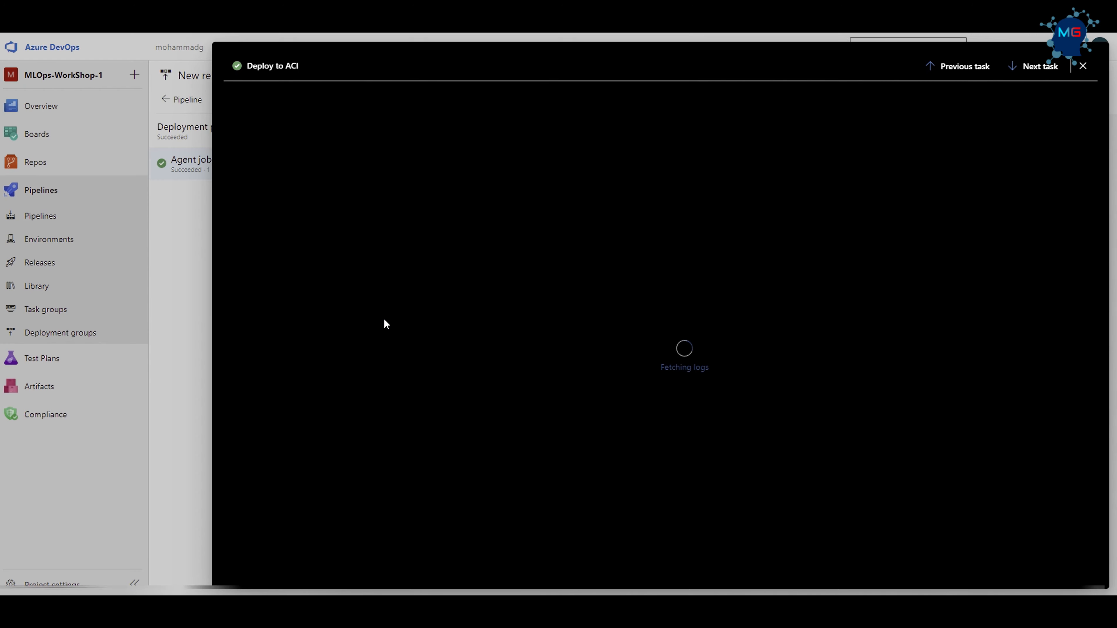
scroll(691, 514, "down", 15)
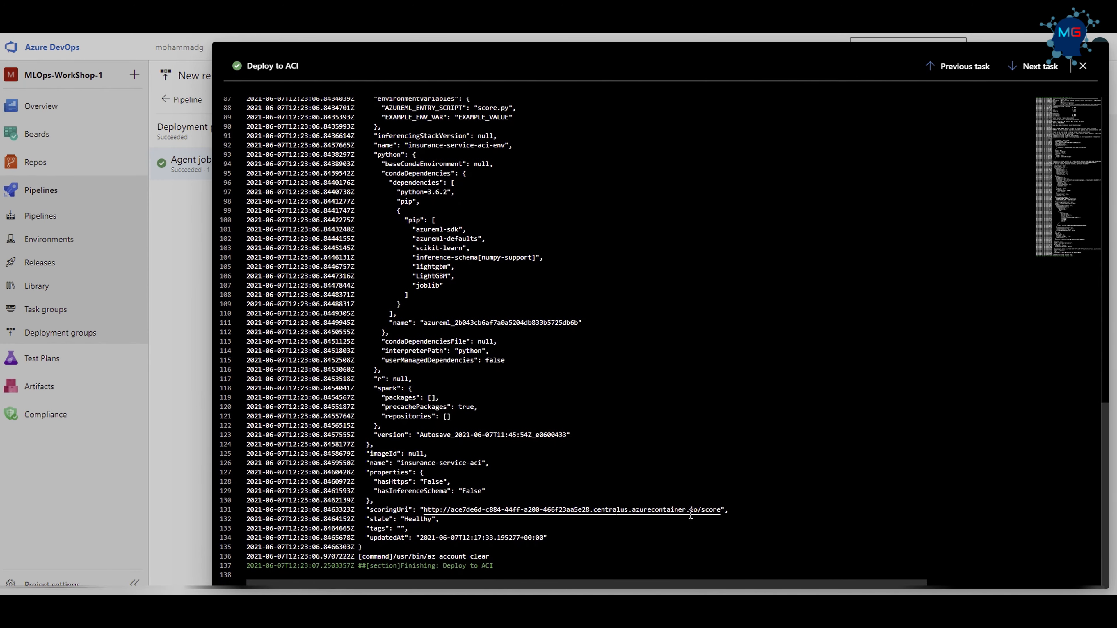
left_click(1082, 66)
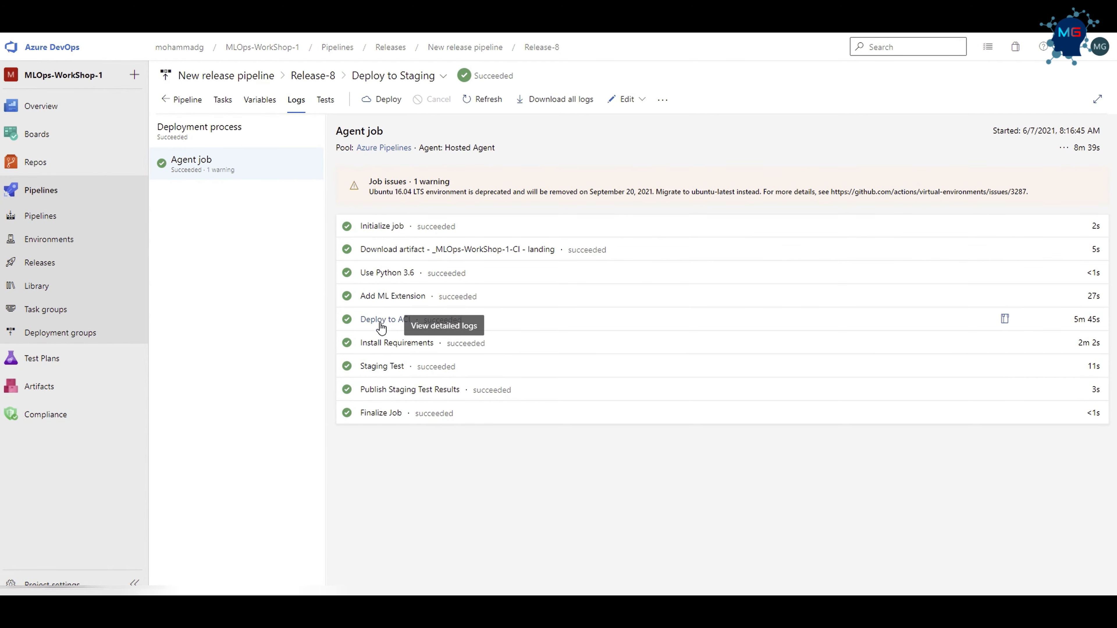
Review the Staging Test log and the published pytest run summary from the Publish Staging Test Results task.
left_click(379, 374)
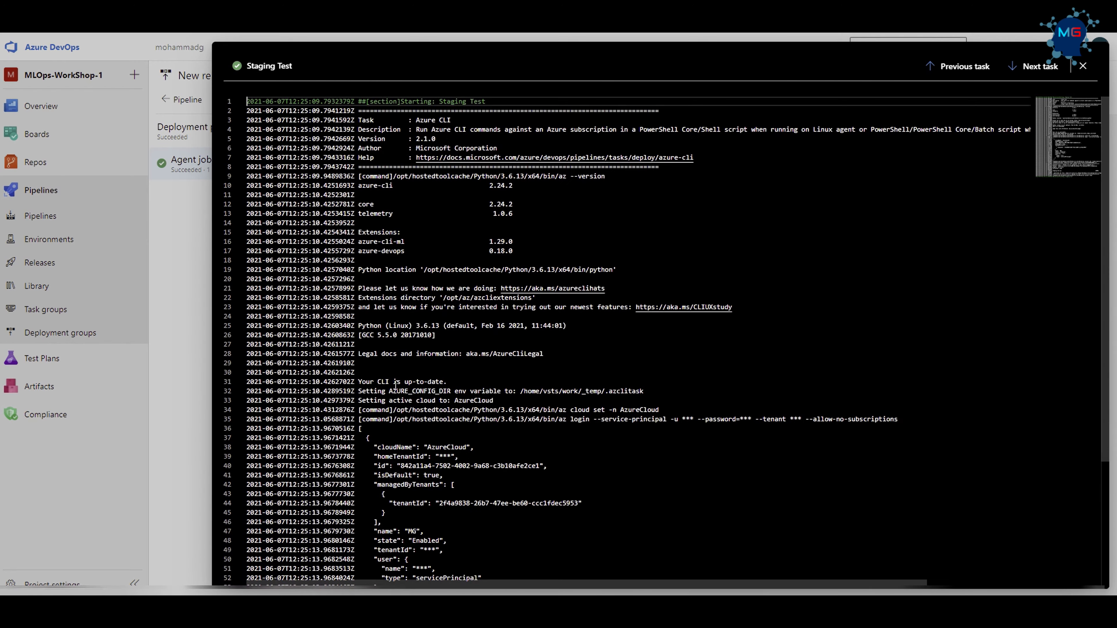
left_click(1082, 65)
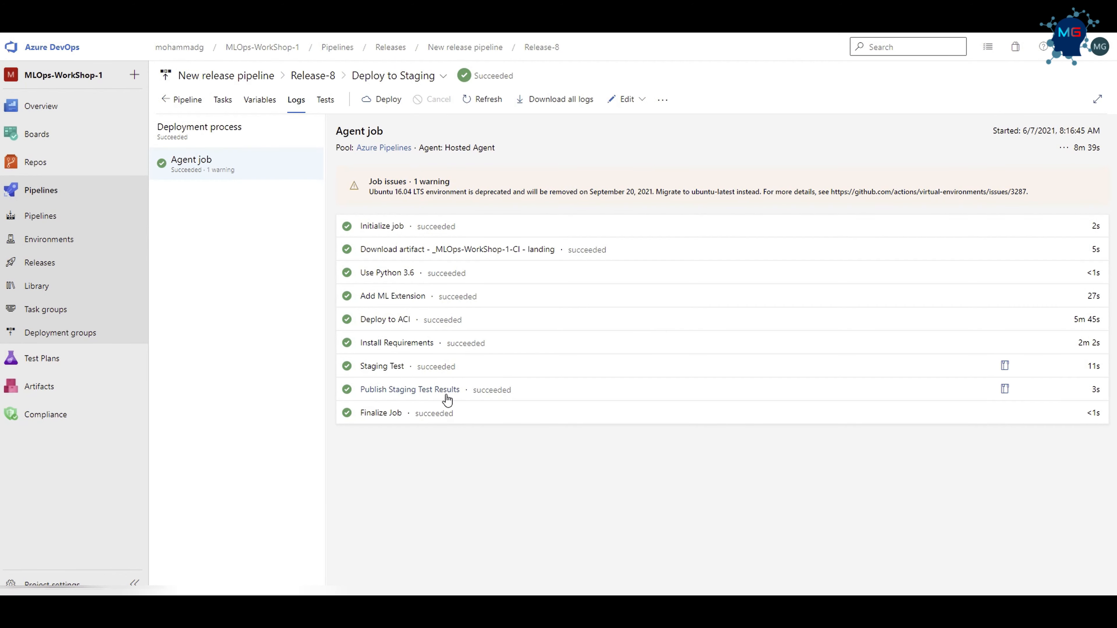
left_click(380, 392)
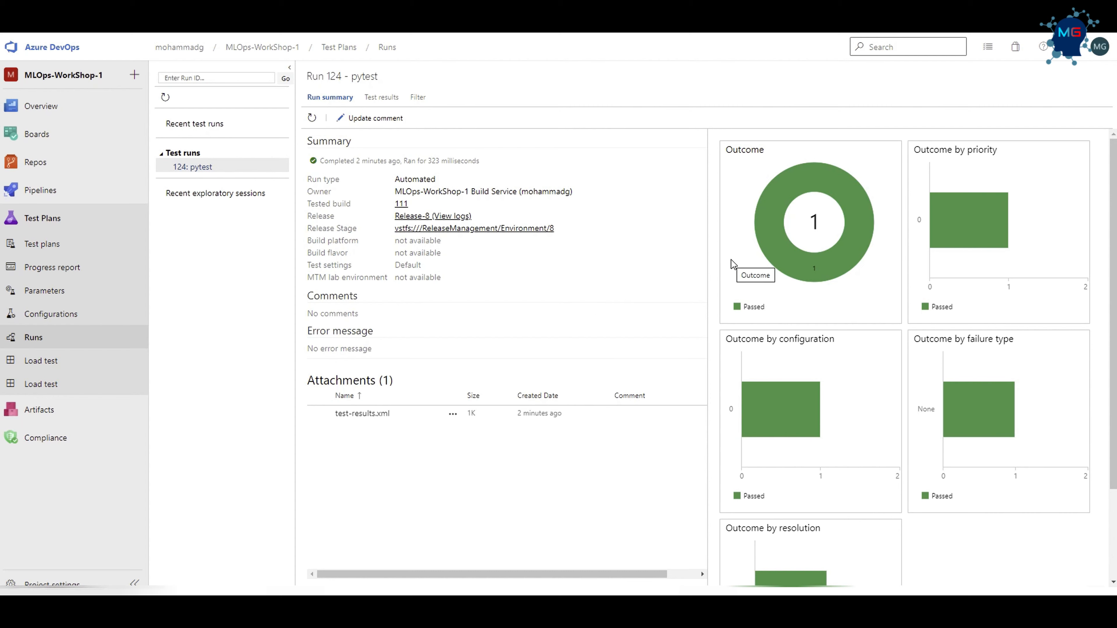
mouse_move(775, 437)
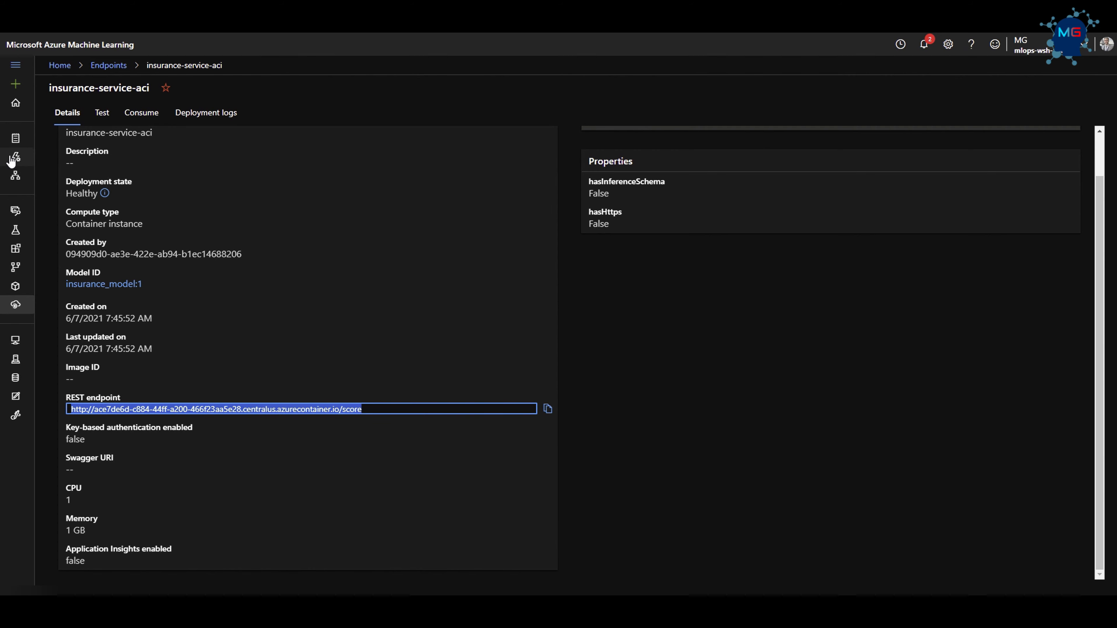
Switch to Azure Machine Learning and open the consumption information of the insurance-service-aci real-time endpoint.
left_click(13, 308)
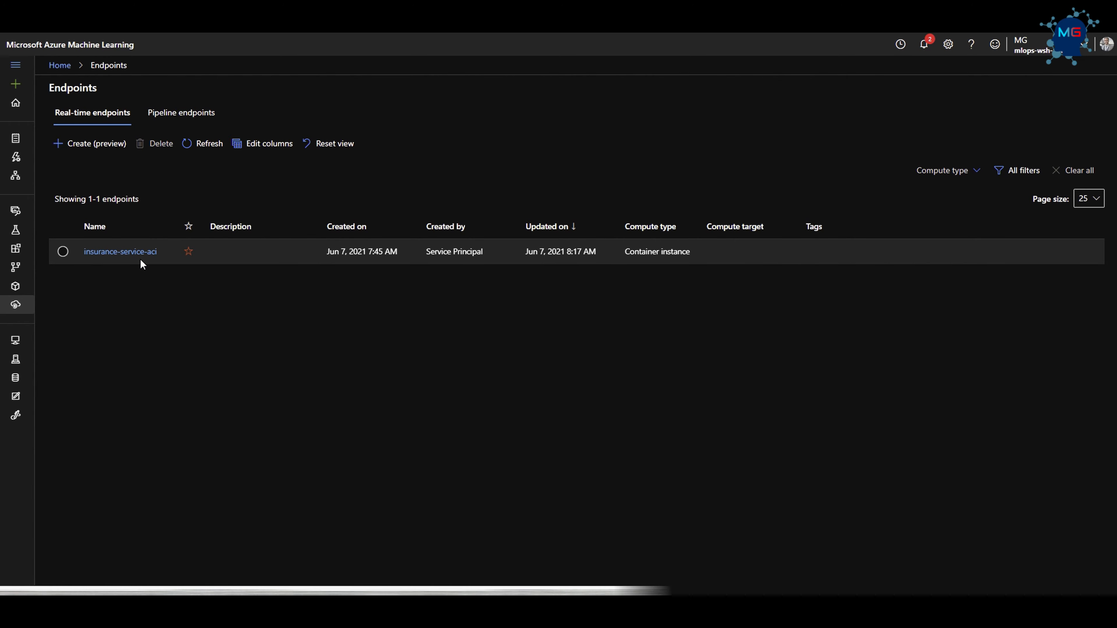
left_click(128, 251)
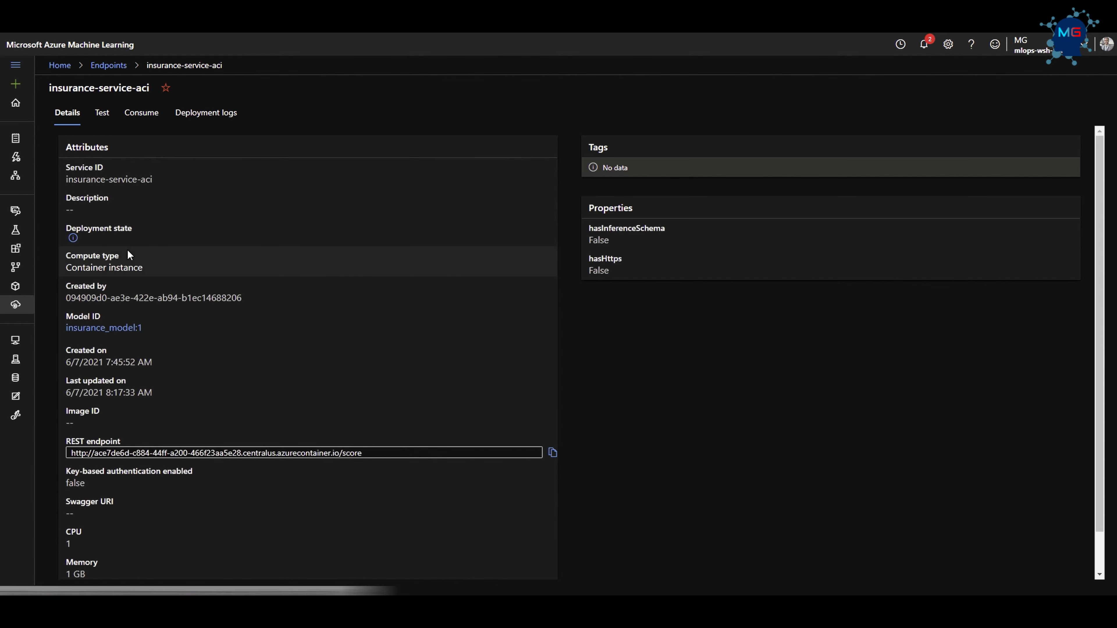
left_click(140, 114)
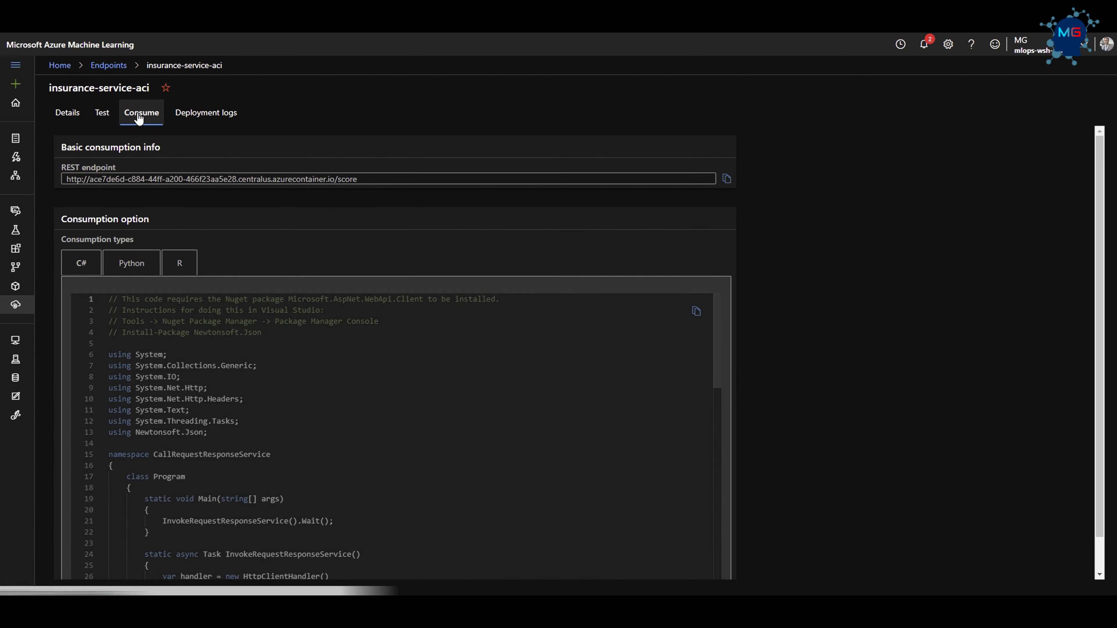
Show the Python consumption sample for the endpoint and copy the entire code.
scroll(167, 286, "down", 1)
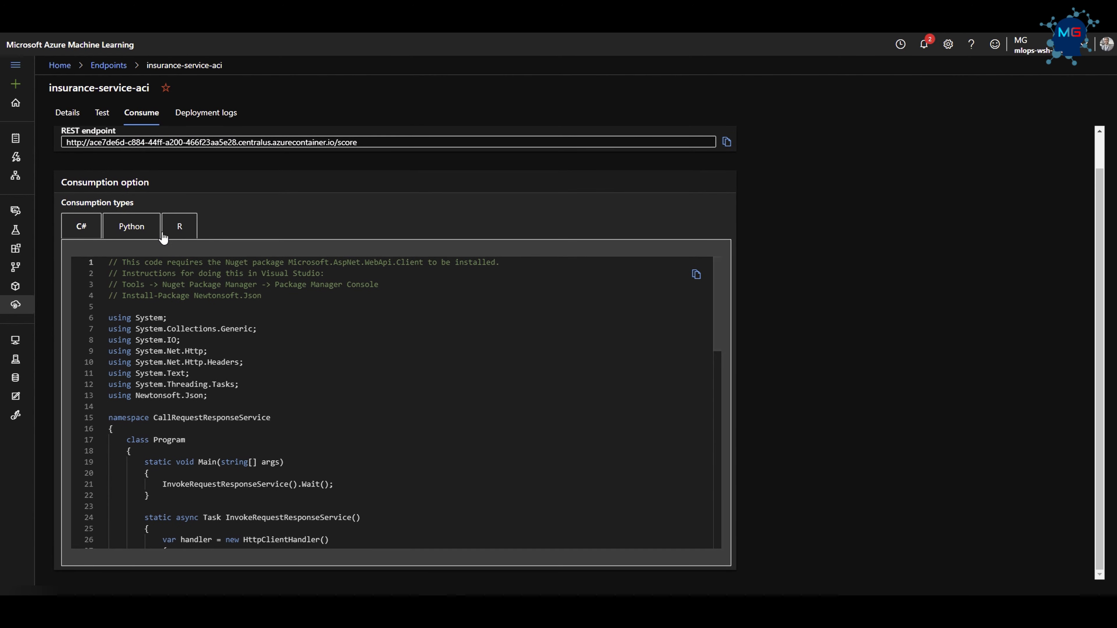
left_click(133, 232)
scroll(350, 476, "down", 3)
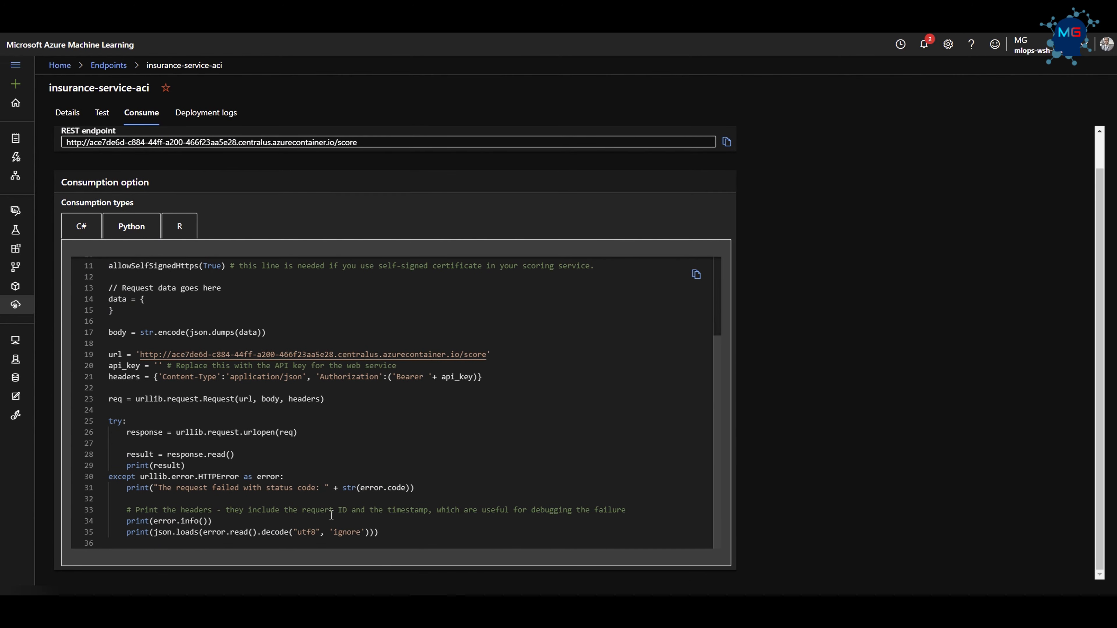
scroll(392, 526, "up", 2)
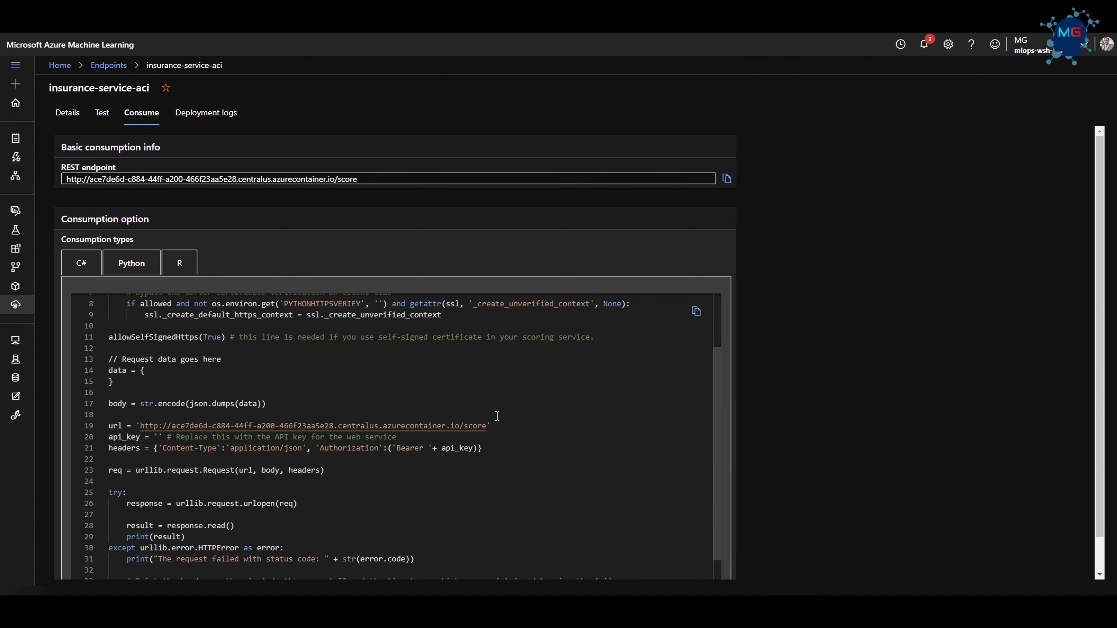
left_click(267, 408)
scroll(264, 379, "up", 3)
scroll(264, 373, "down", 4)
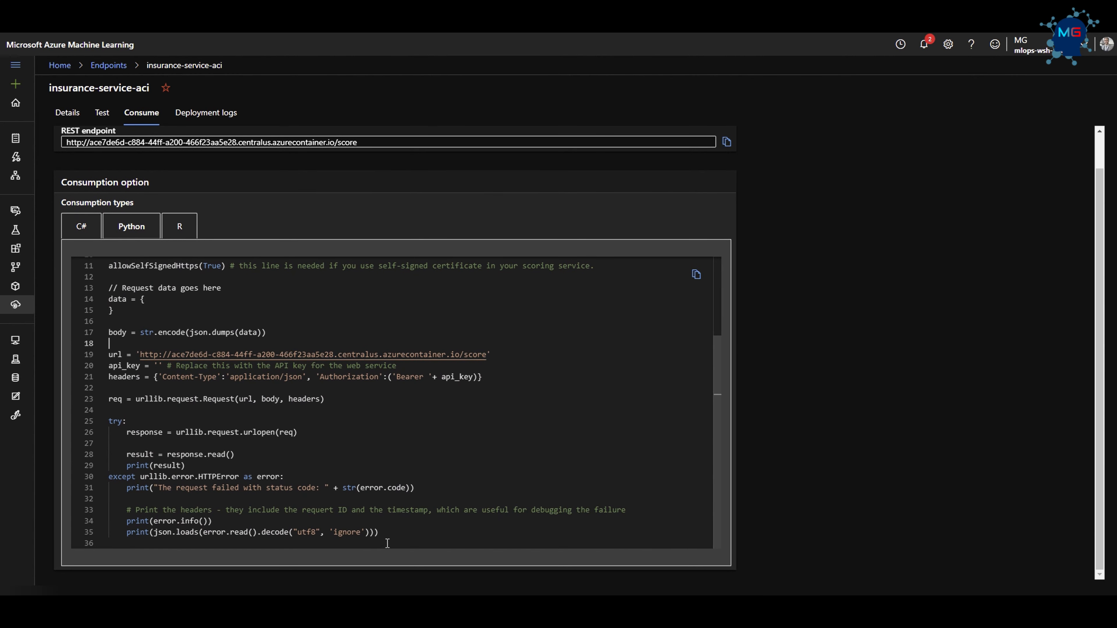
left_click(398, 522)
key("ctrl+a")
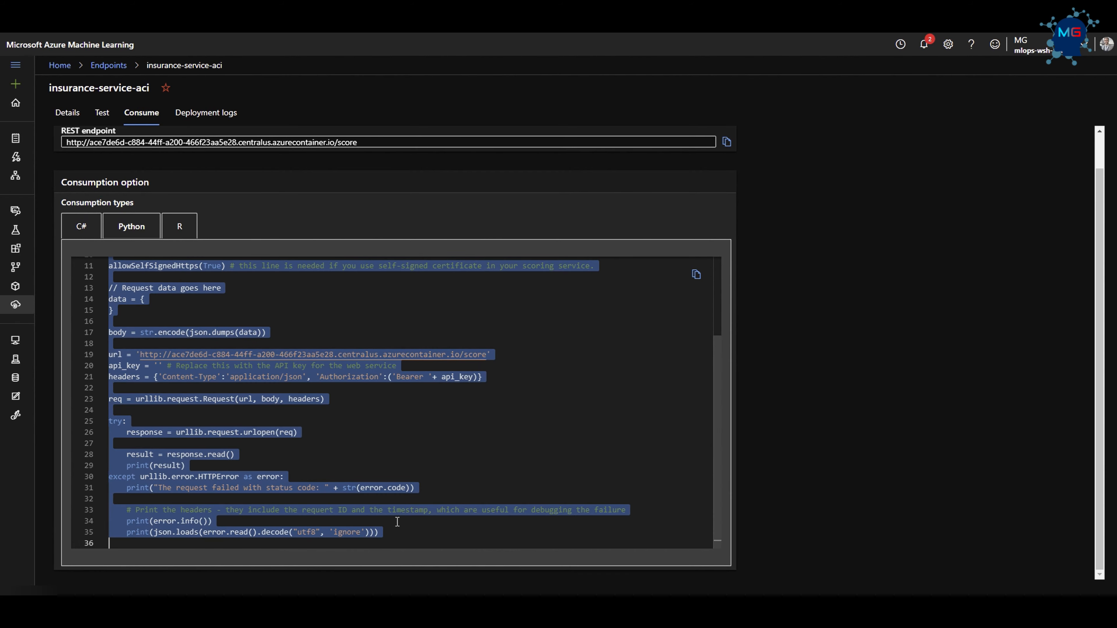
In Notebooks, collapse the MLOps_Workshop folder and create a notebook named StagingTest.ipynb in its parent user folder.
left_click(16, 141)
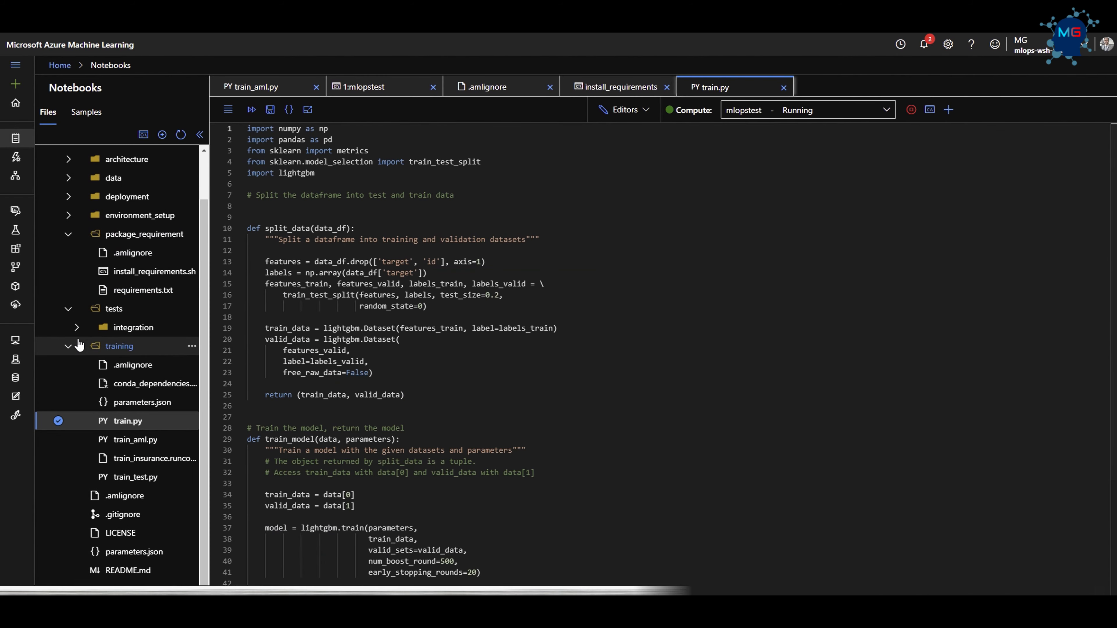
left_click(68, 345)
left_click(68, 361)
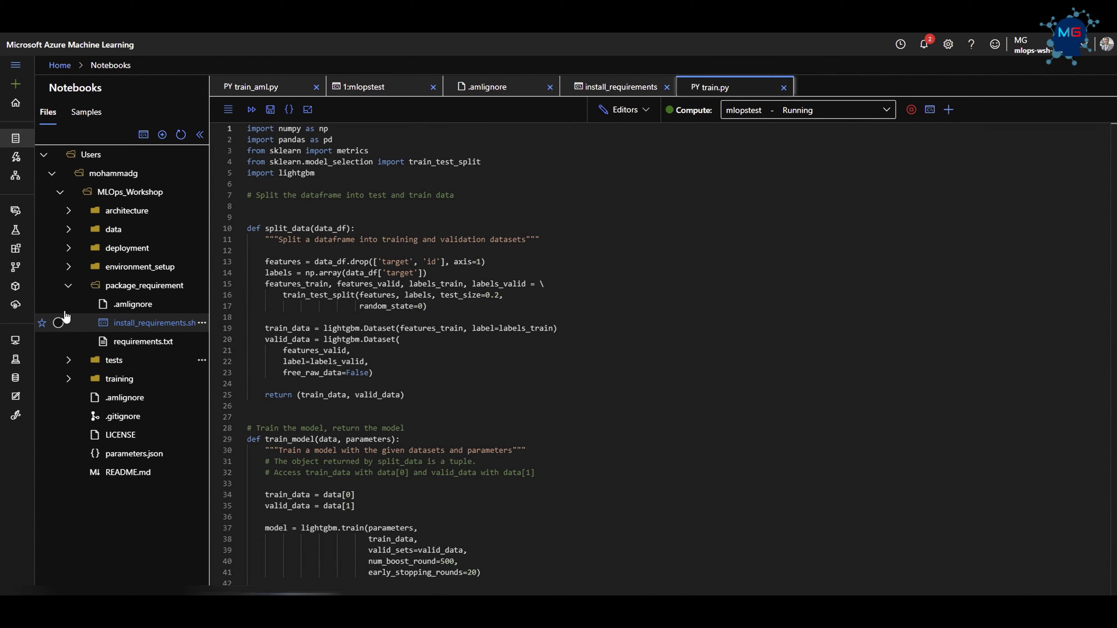
left_click(58, 192)
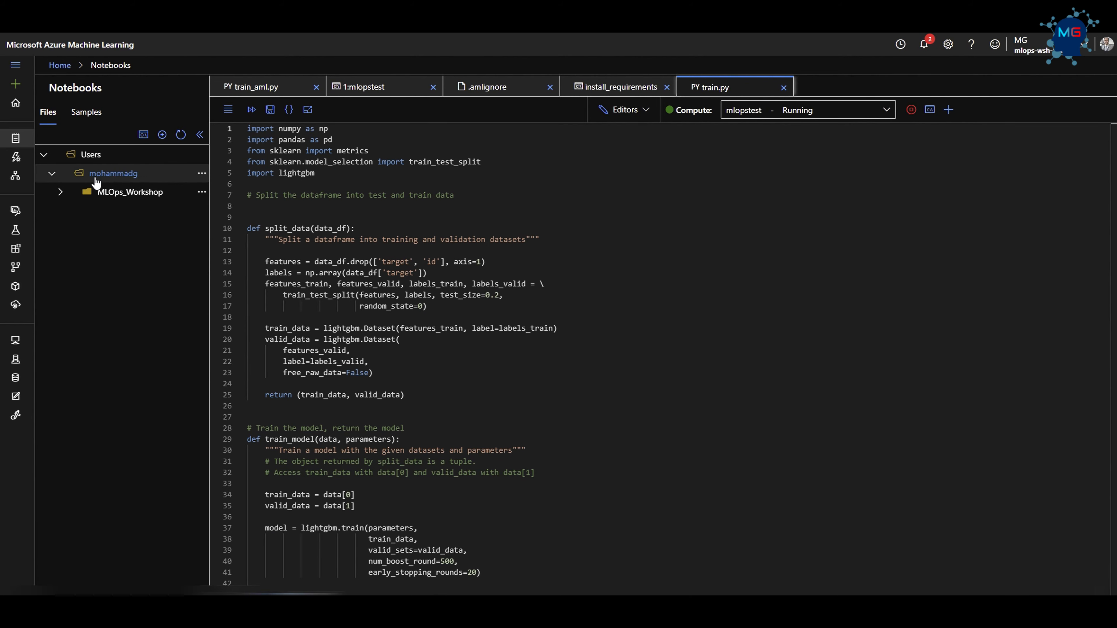
left_click(201, 174)
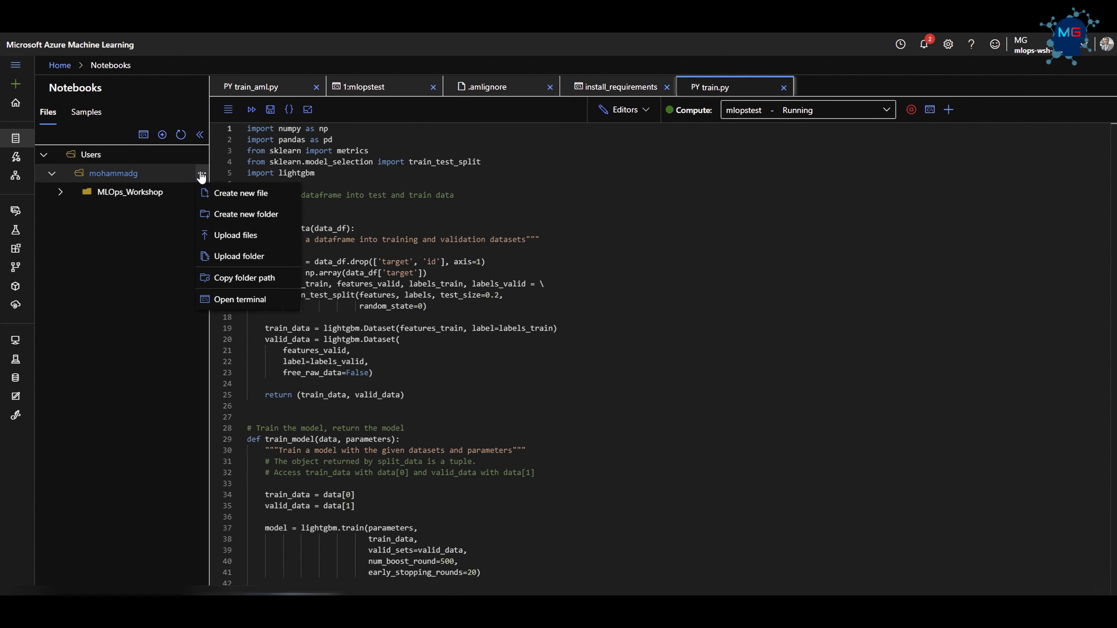
left_click(240, 196)
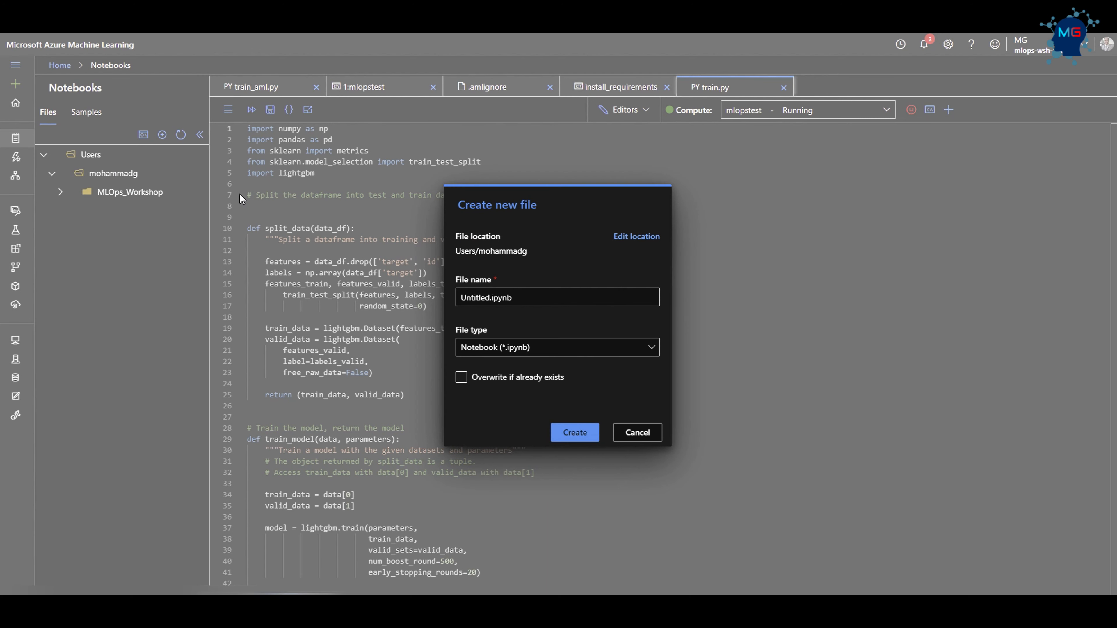
left_click_drag(490, 298, 459, 297)
type("Staging")
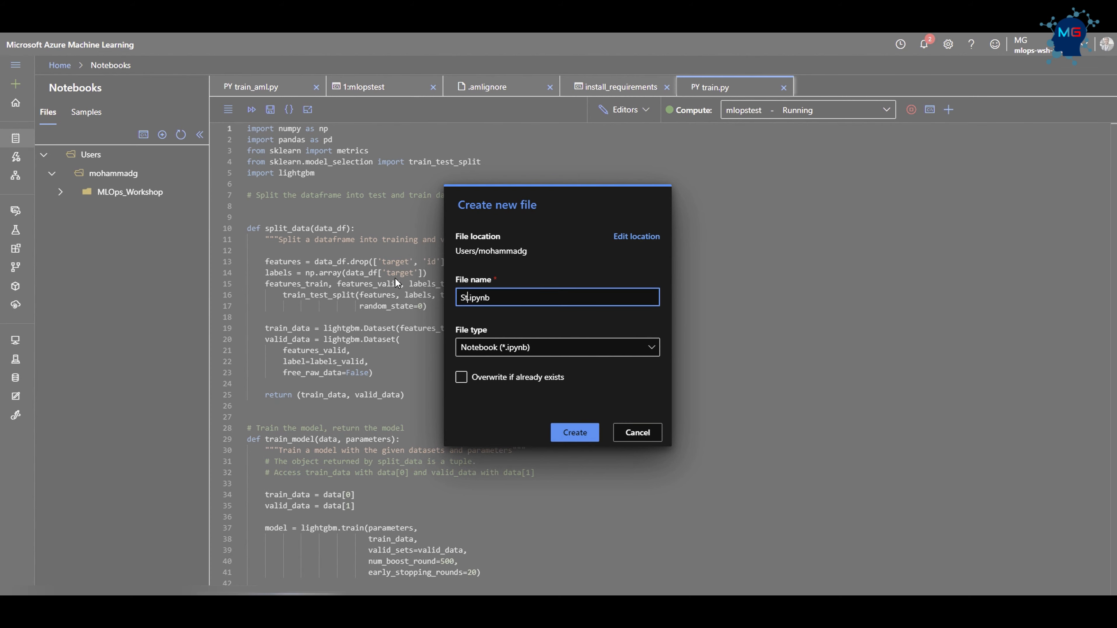
type("Test")
left_click(574, 432)
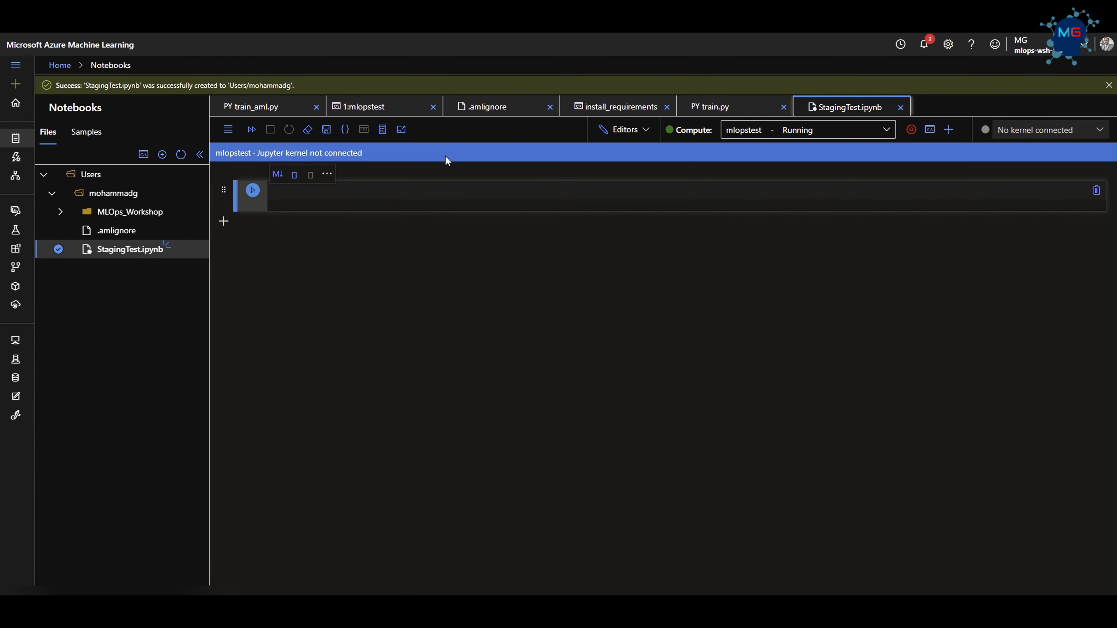
Paste the Python consumption code into the notebook's first cell and delete the "// Request data goes here" comment.
left_click(369, 193)
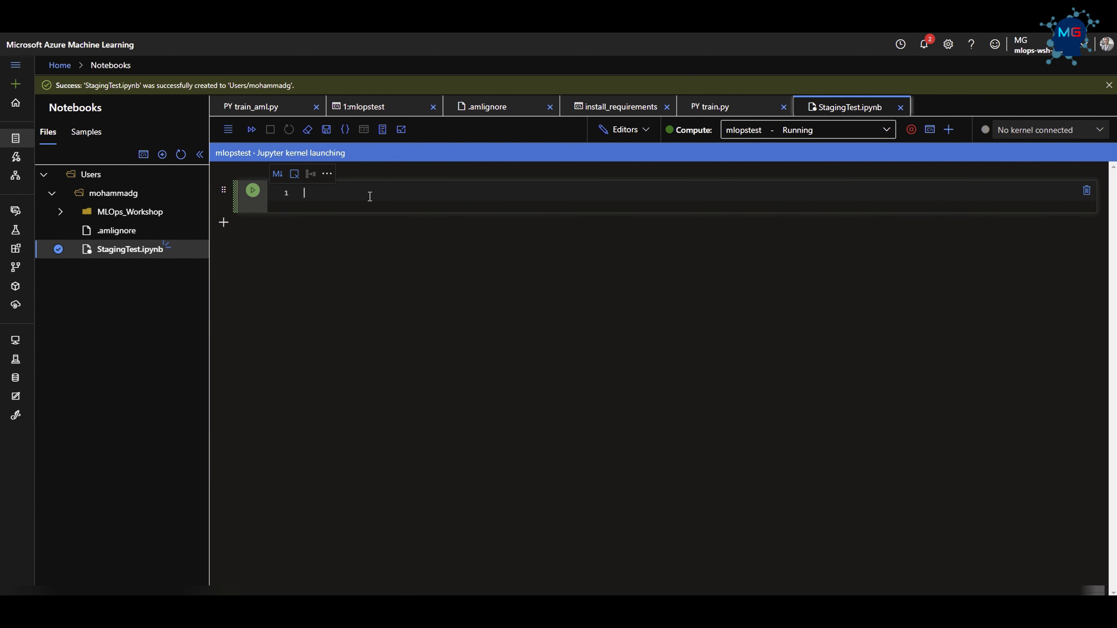
type("import urllib.request import json import os import ssl  def allowSelfSignedHttps(allowed):     # bypass the server certificate verification on client side     if allowed and not os.environ.get('PYTHONHTTPSVERIFY', '') and getattr(ssl, '_create_unverified_context', None):         ssl._create_default_https_context = ssl._create_unverified_context  allowSelfSignedHttps(True) # this line is needed if you use self-signed certificate in your scoring service.  // Request data goes here data = { }  body = str.encode(json.dumps(data))  url = 'http://ace7de6d-c884-44ff-a200-466f23aa5e28.centralus.azurecontainer.io/score' api_key = '' # Replace this with the API key for the web service headers = {'Content-Type':'application/json', 'Authorization':('Bearer '+ api_key)}  req = urllib.request.Request(url, body, headers)  try:     response = urllib.request.urlopen(req)      result = response.read()     print(result) except urllib.error.HTTPError as error:     print(\"The request failed with status code: \" + str(error.code))      # Print the headers - they include the requert ID and the timestamp, which are useful for debugging the failure     print(error.info())     print(json.loads(error.read().decode(\"utf8\", 'ignore')))")
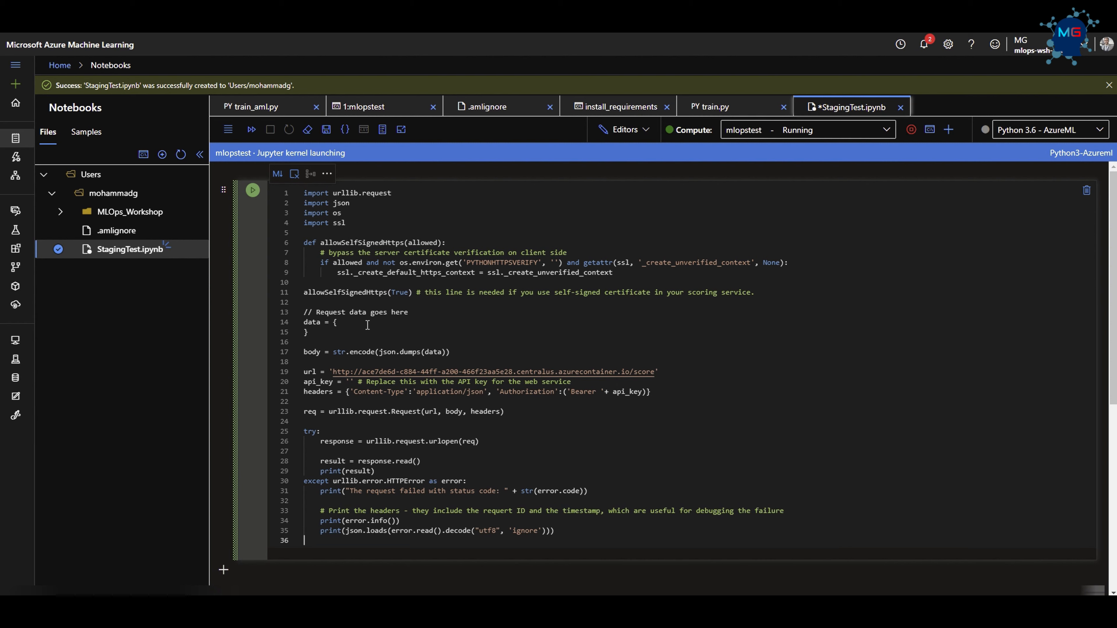
left_click_drag(408, 312, 289, 312)
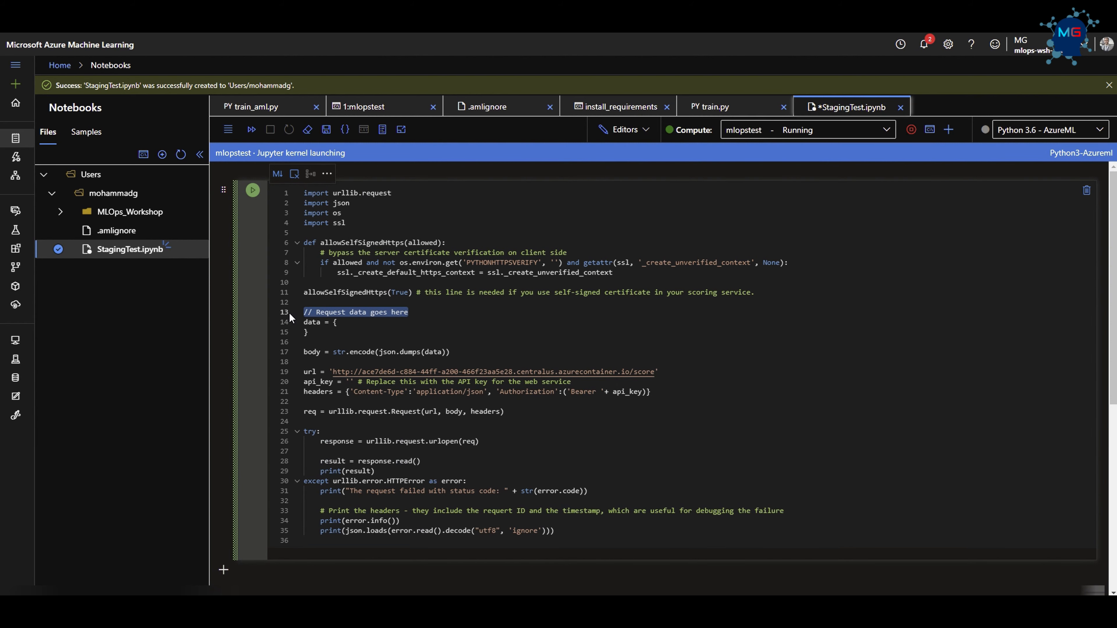
key("BackSpace")
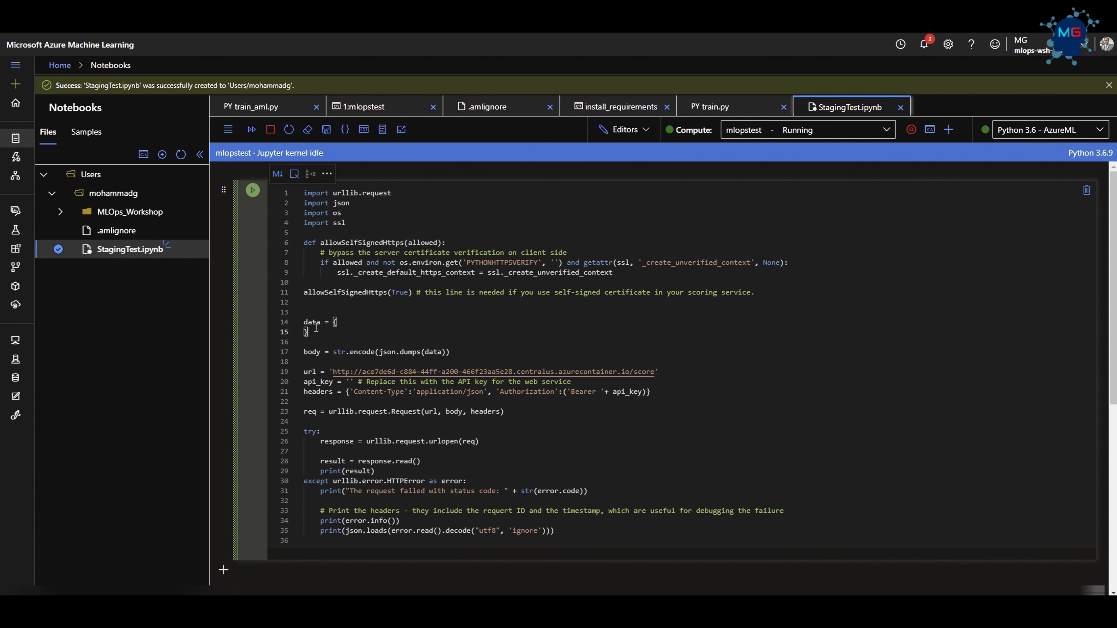
left_click_drag(341, 323, 304, 325)
left_click_drag(677, 380, 425, 364)
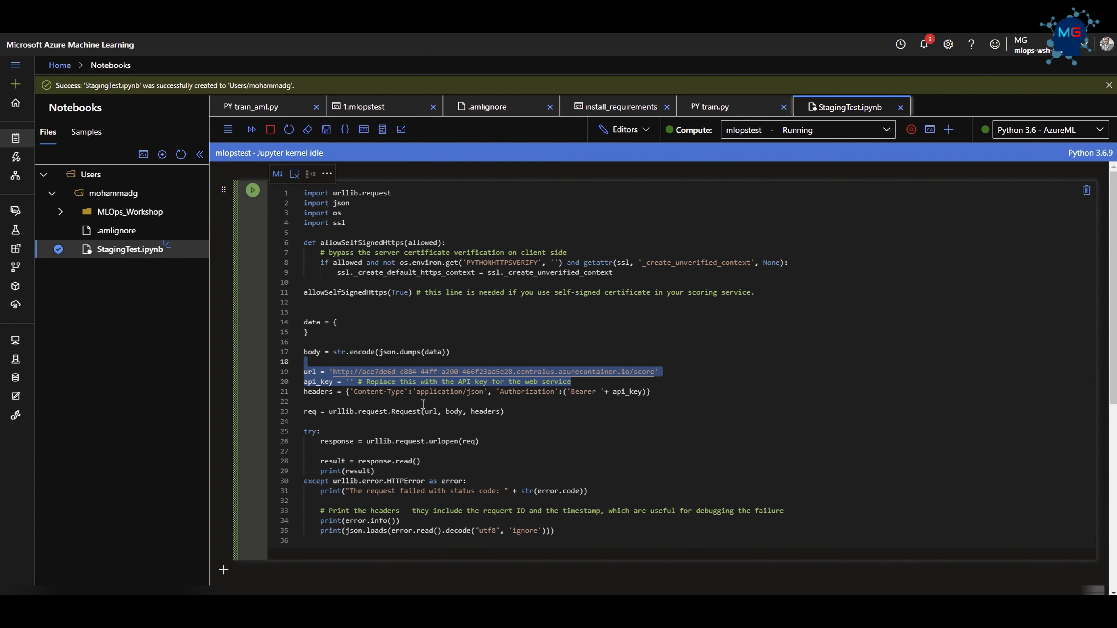
left_click(413, 411)
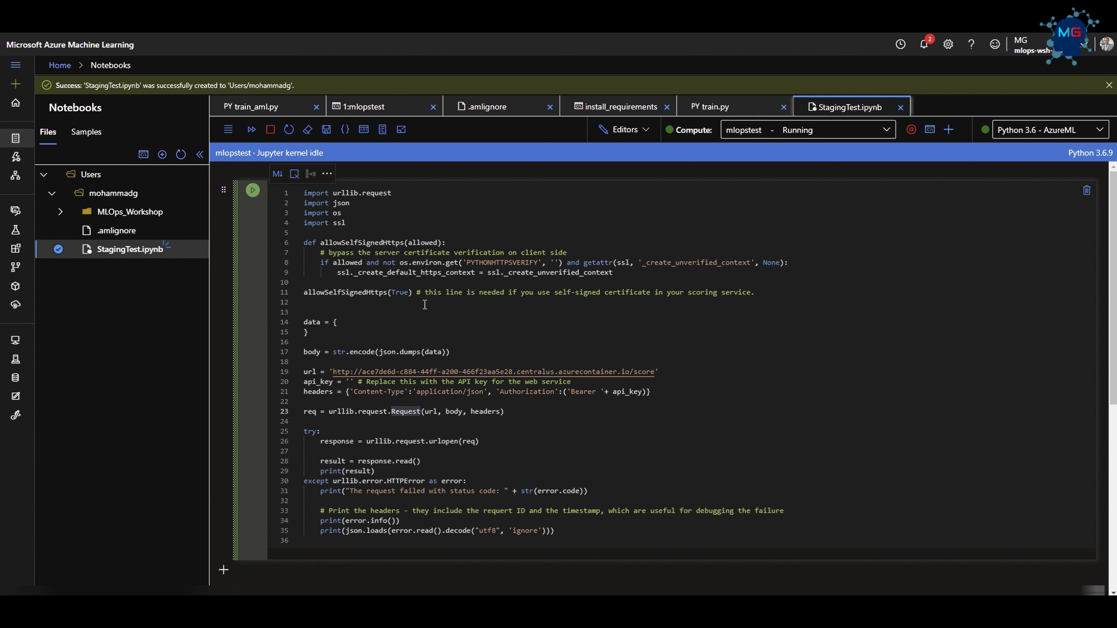
key("Escape")
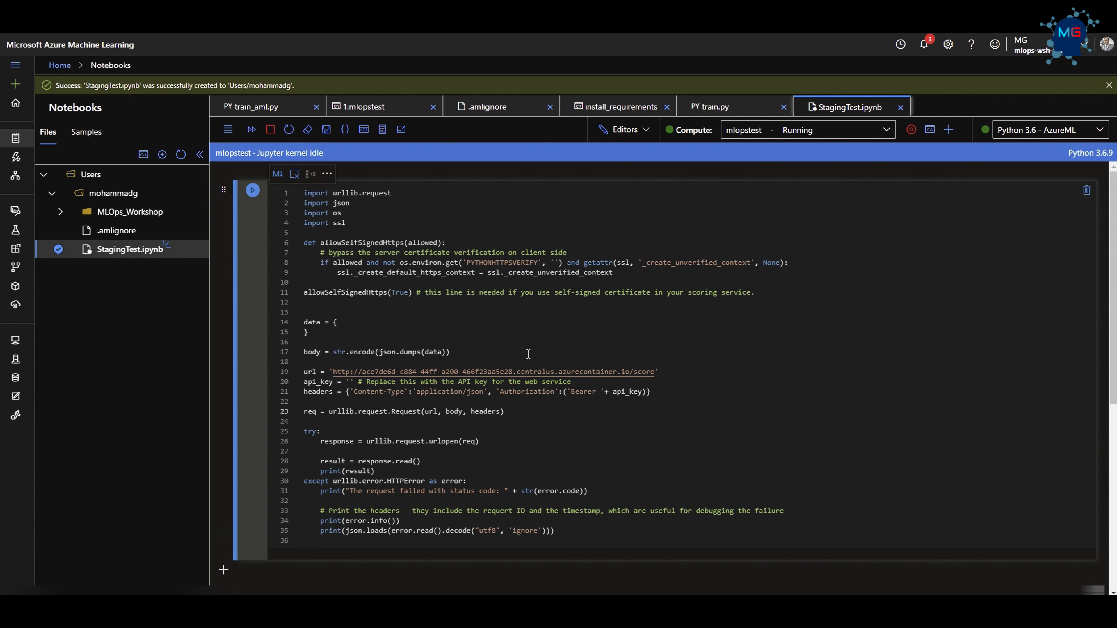
Replace the empty data dictionary in the cell with the sample request data containing numeric feature rows under the 'data' key.
left_click_drag(310, 334, 278, 327)
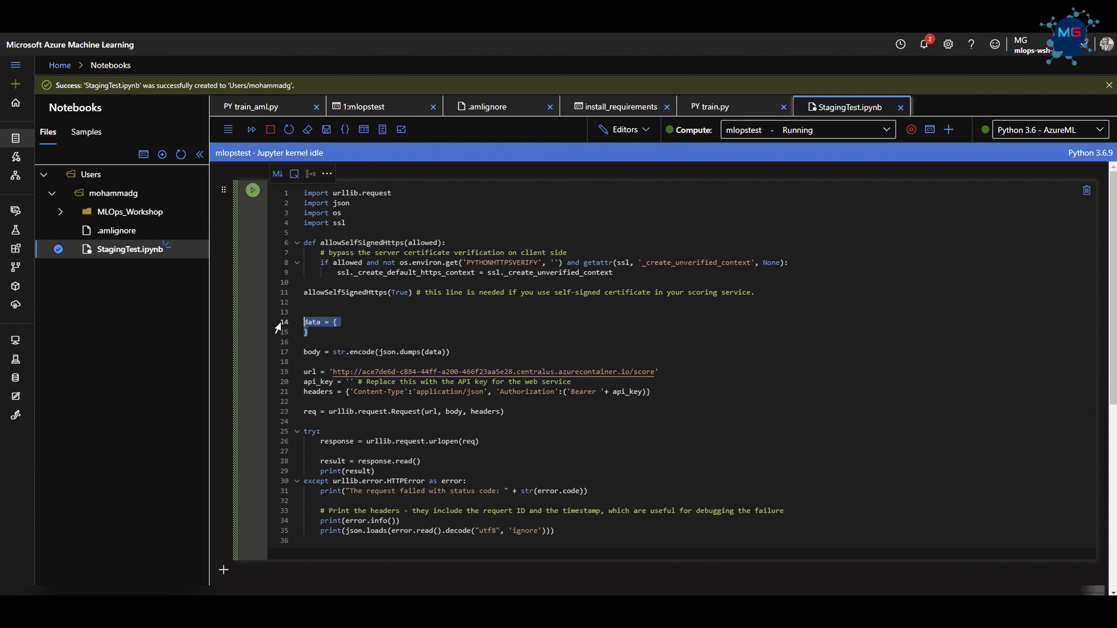
key("ctrl+v")
left_click(923, 470)
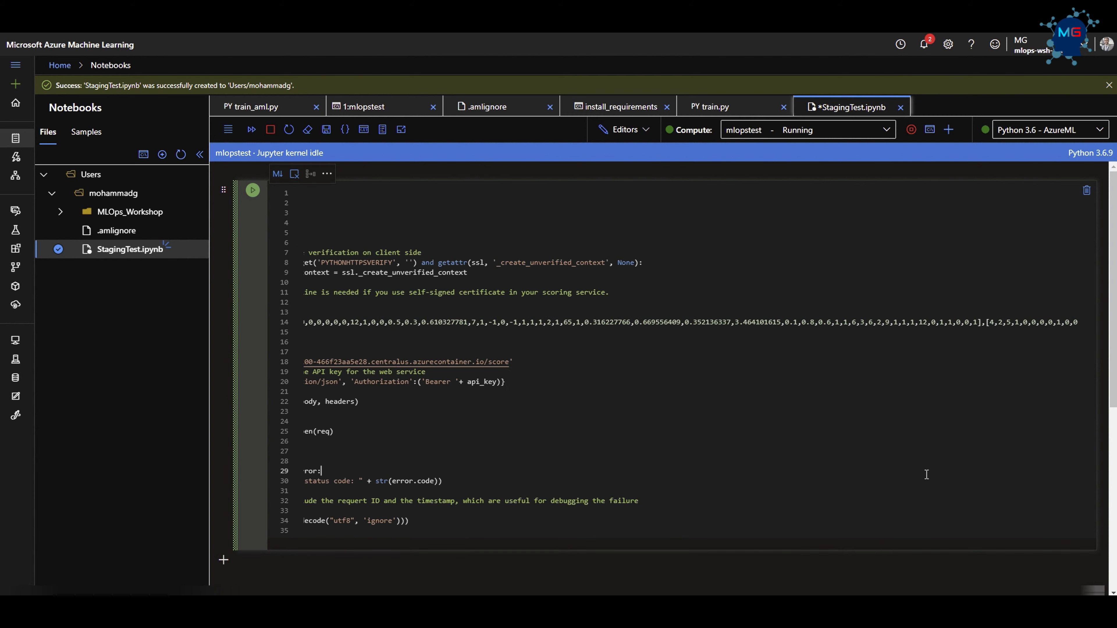
left_click_drag(549, 341, 275, 330)
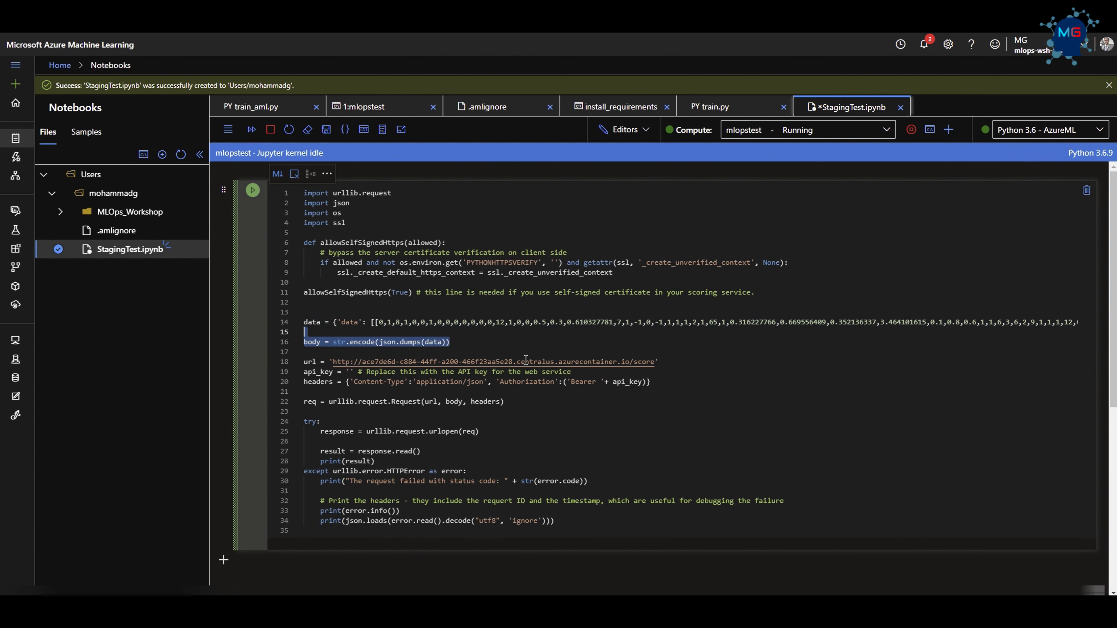
Run the StagingTest.ipynb cell to send the sample data to the staging endpoint and review the printed prediction result.
left_click(501, 353)
scroll(412, 417, "down", 3)
scroll(412, 416, "up", 3)
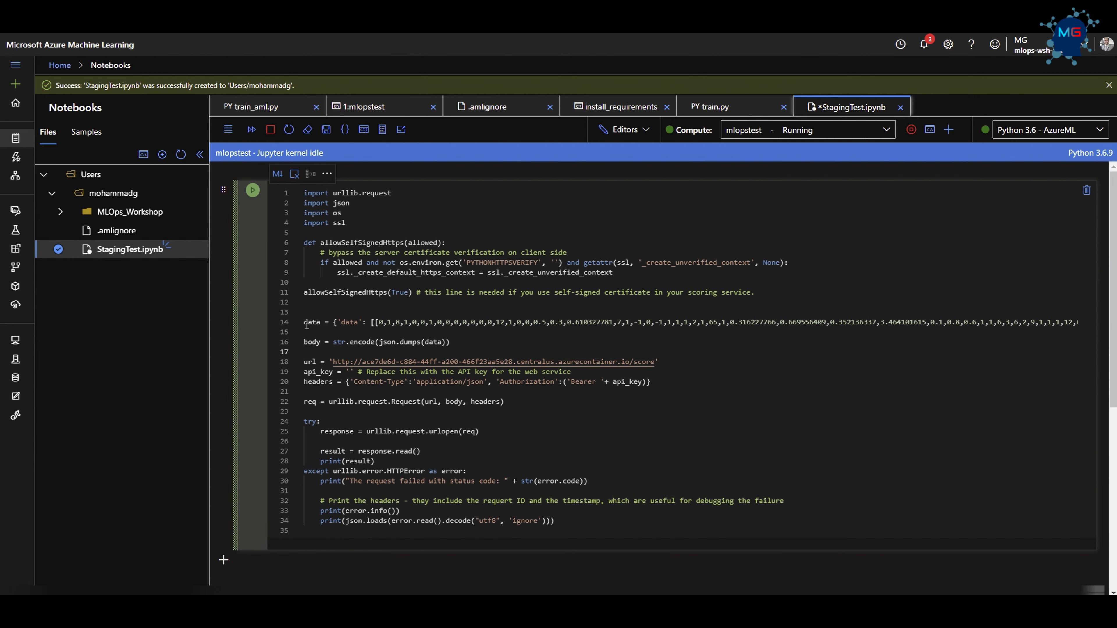
left_click(249, 192)
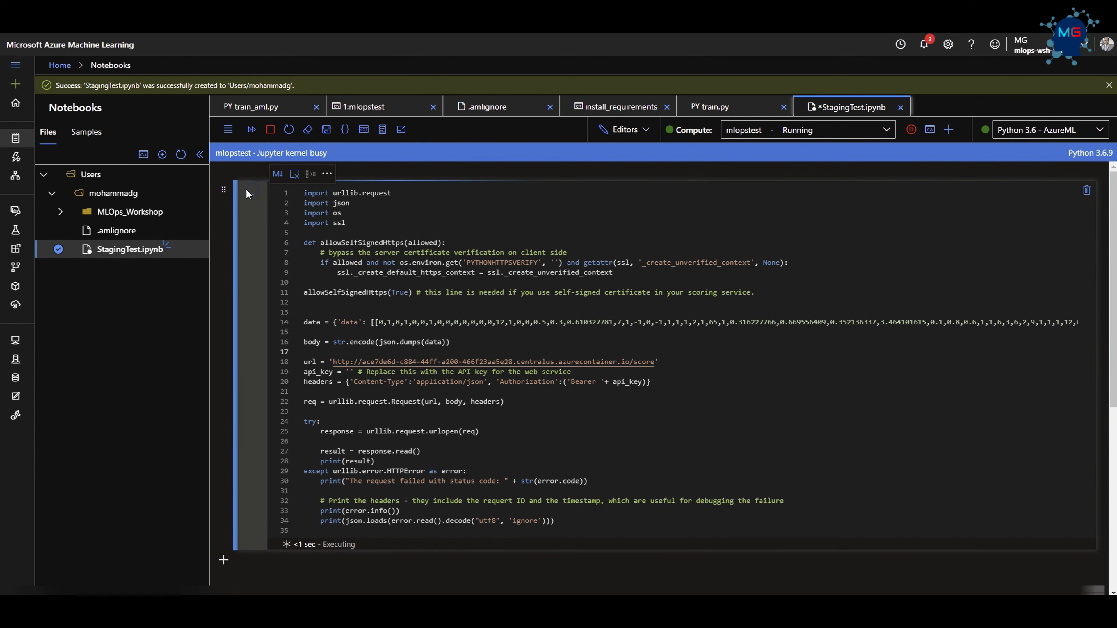
scroll(440, 363, "down", 2)
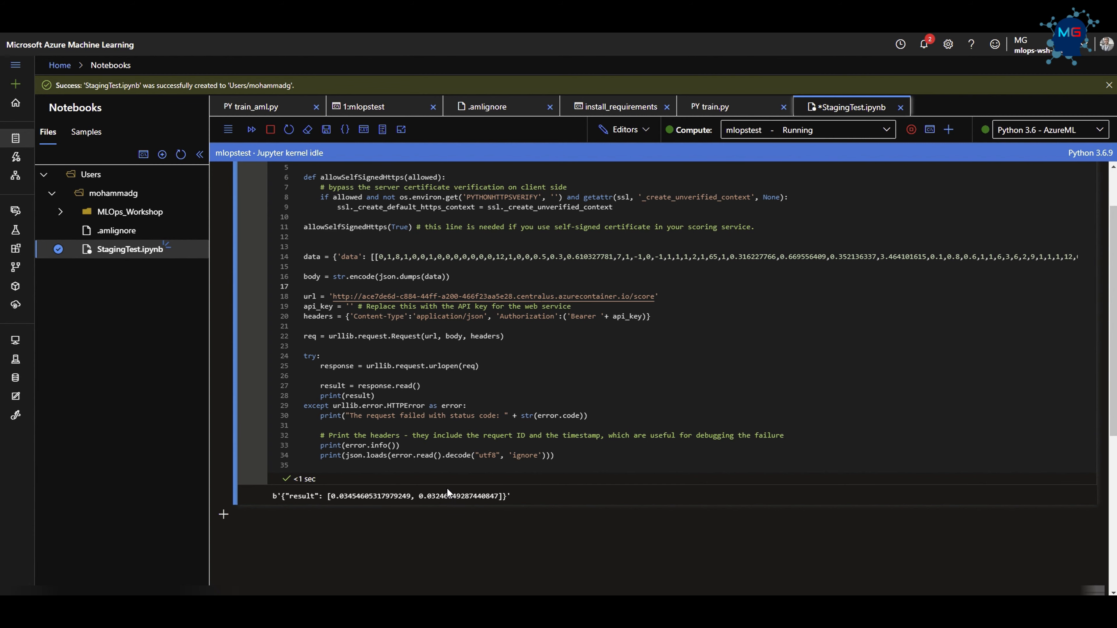
scroll(463, 504, "up", 2)
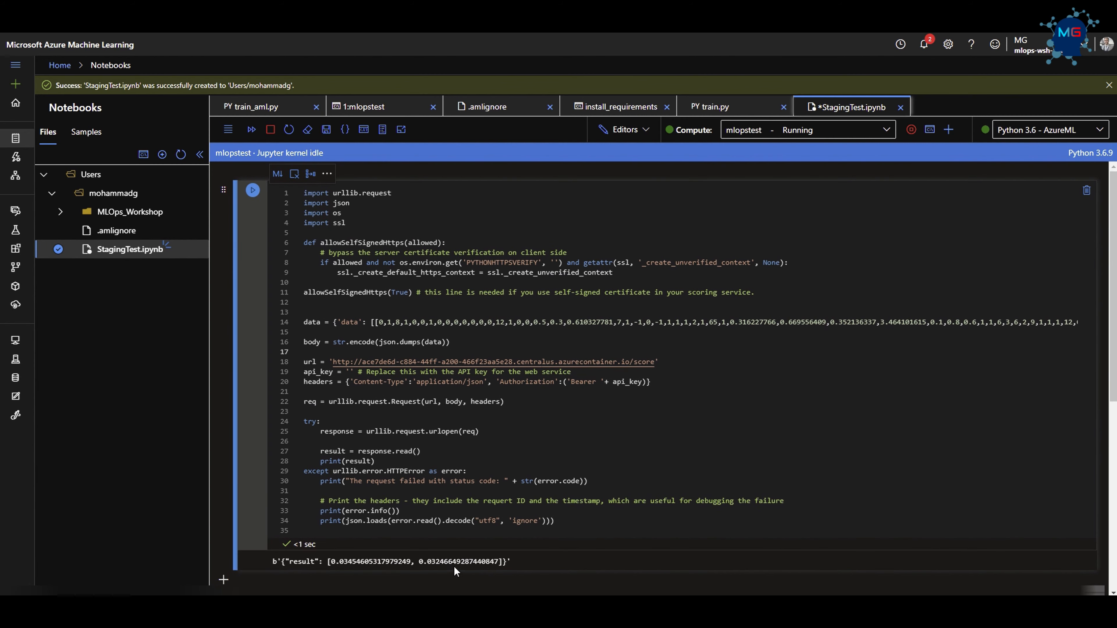
scroll(368, 508, "down", 5)
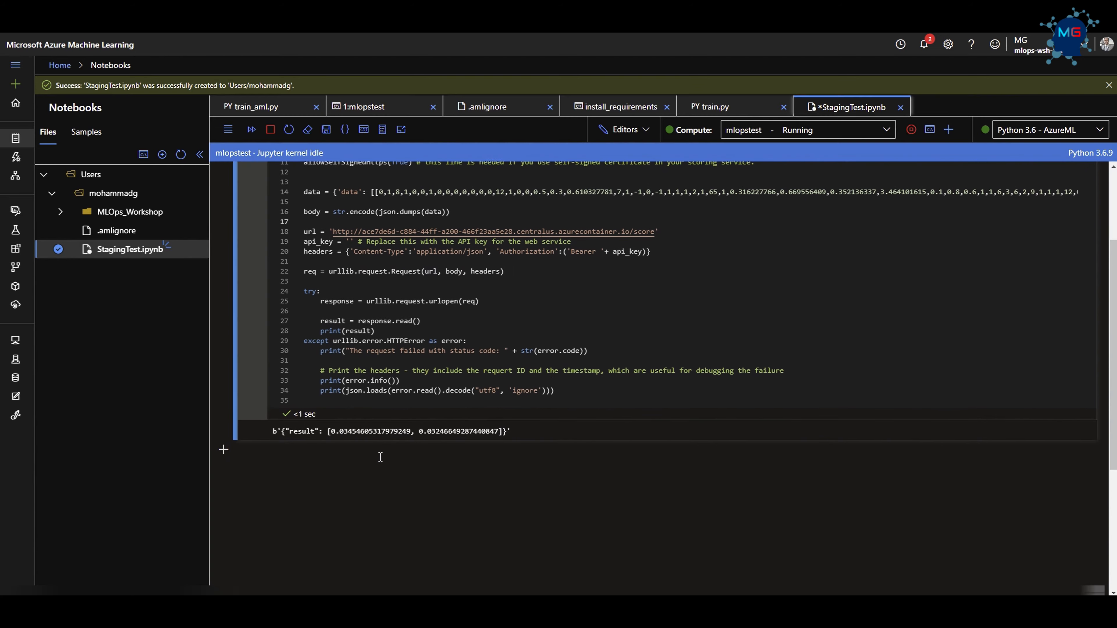
scroll(382, 457, "up", 5)
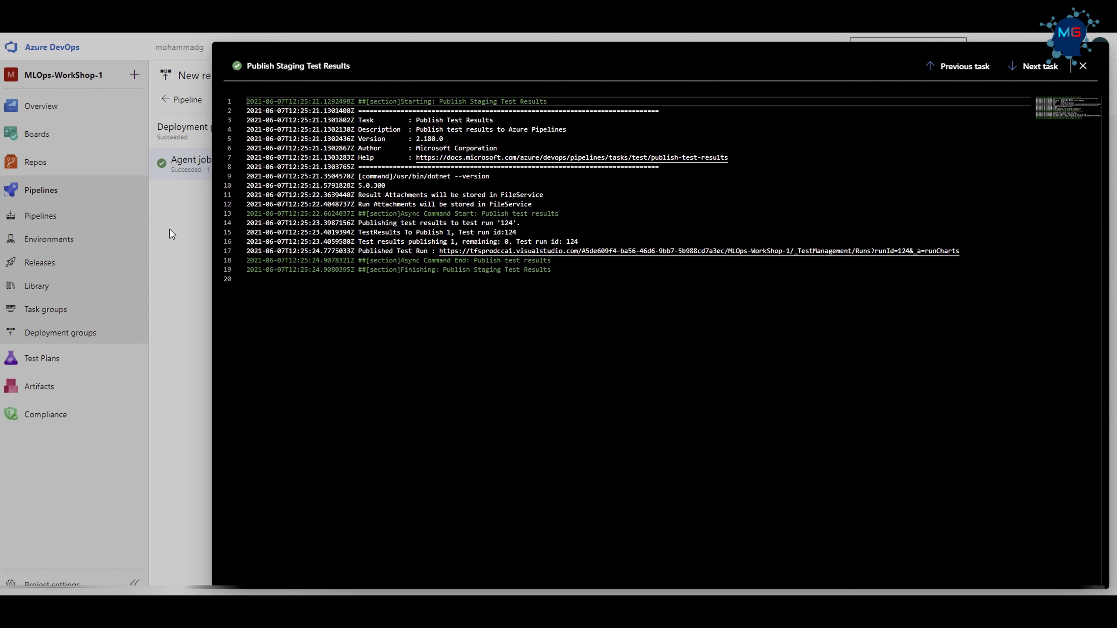
Switch to Azure DevOps and open the release pipeline named "New release pipeline" for editing from the project's releases.
left_click(184, 228)
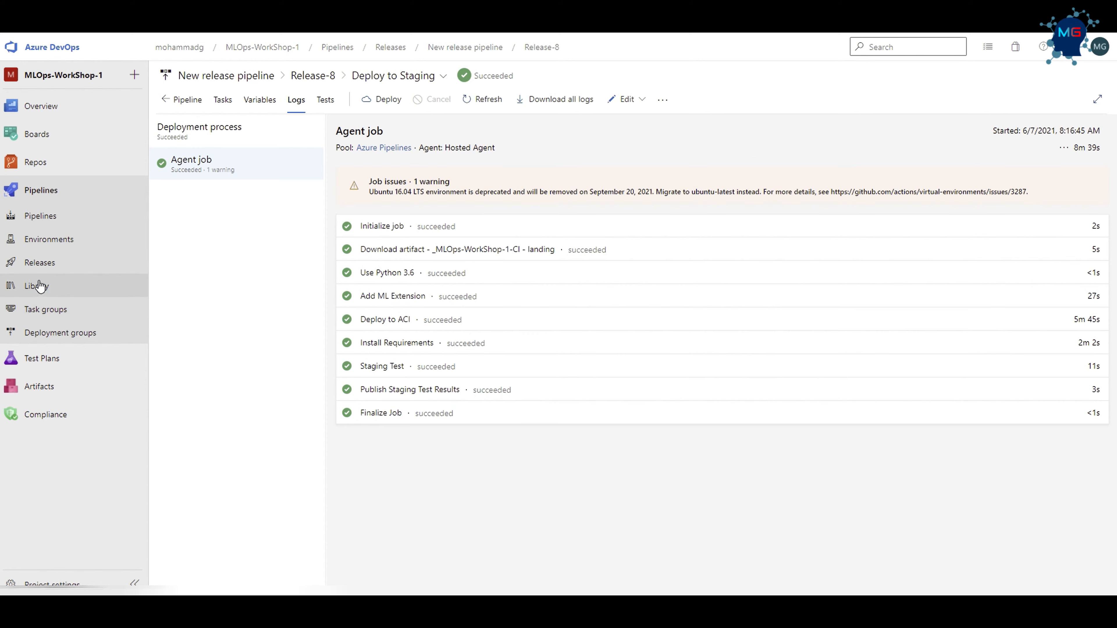
left_click(39, 263)
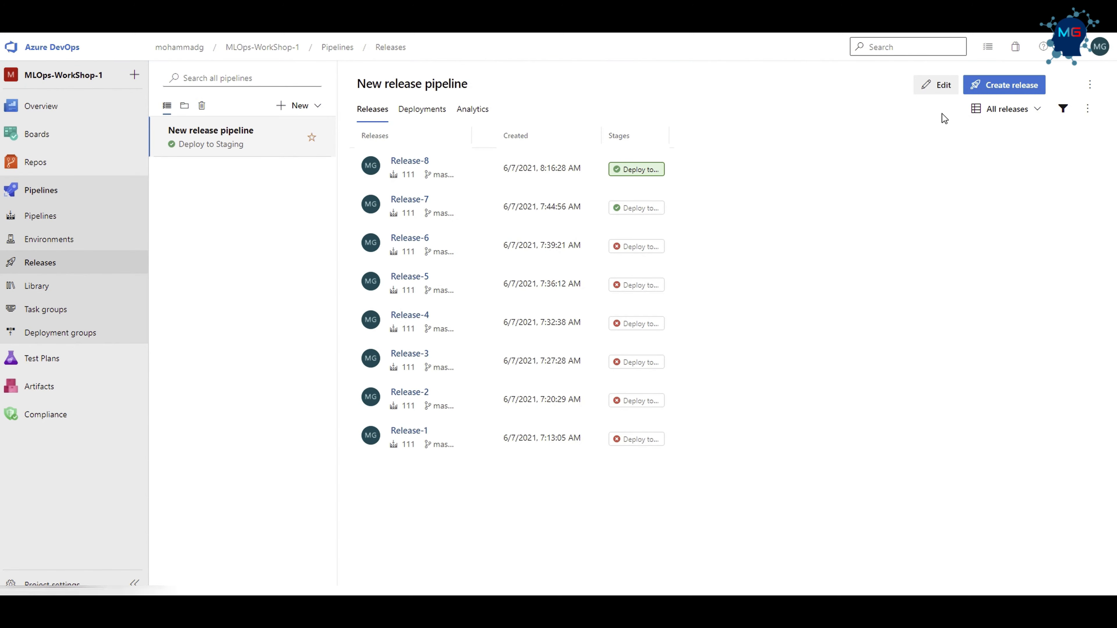
left_click(935, 85)
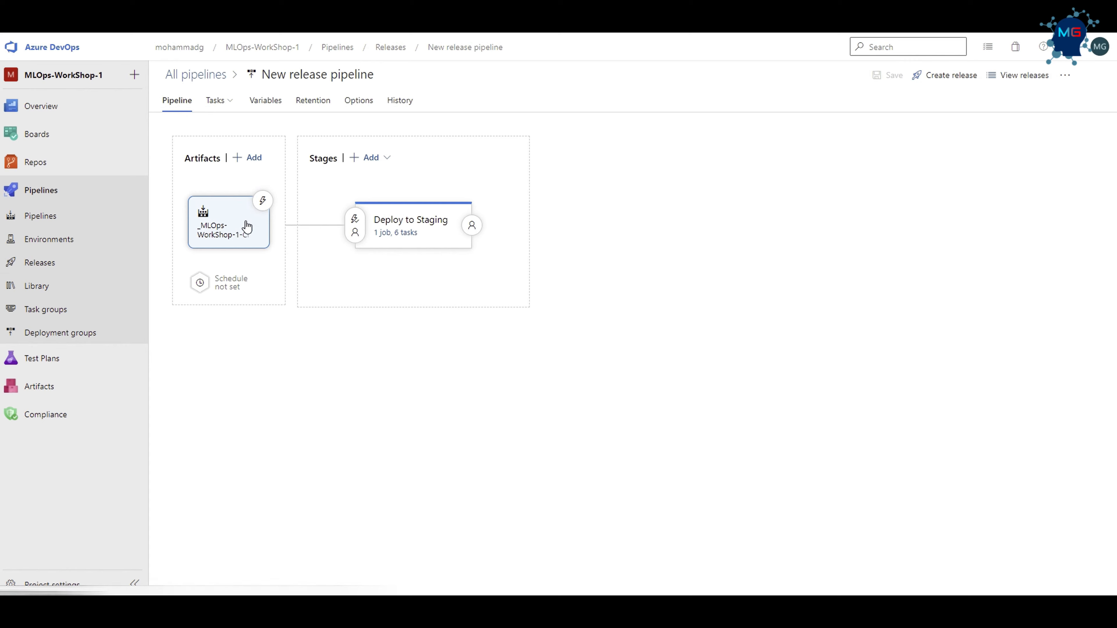